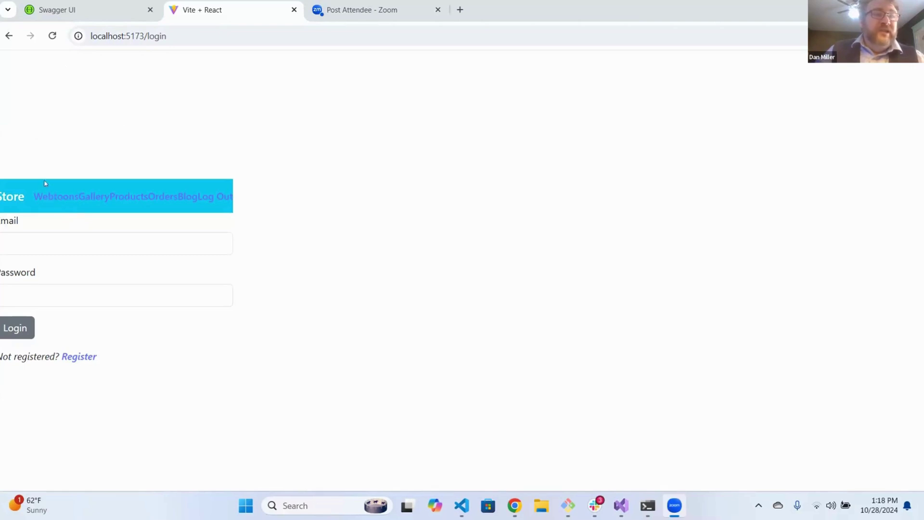
Step: Log in with the first suggested account e-mail and open the store's product list
{"action": "left_click", "coordinate": [56, 240]}
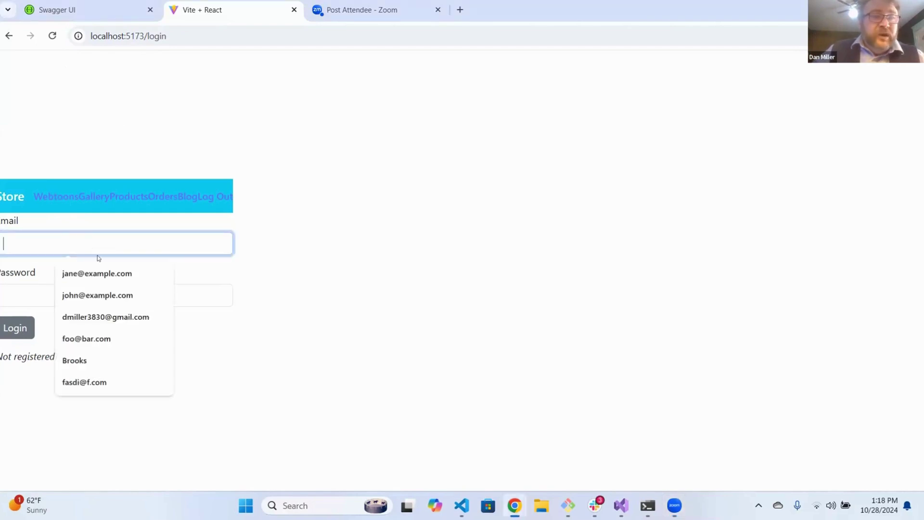
{"action": "left_click", "coordinate": [111, 274]}
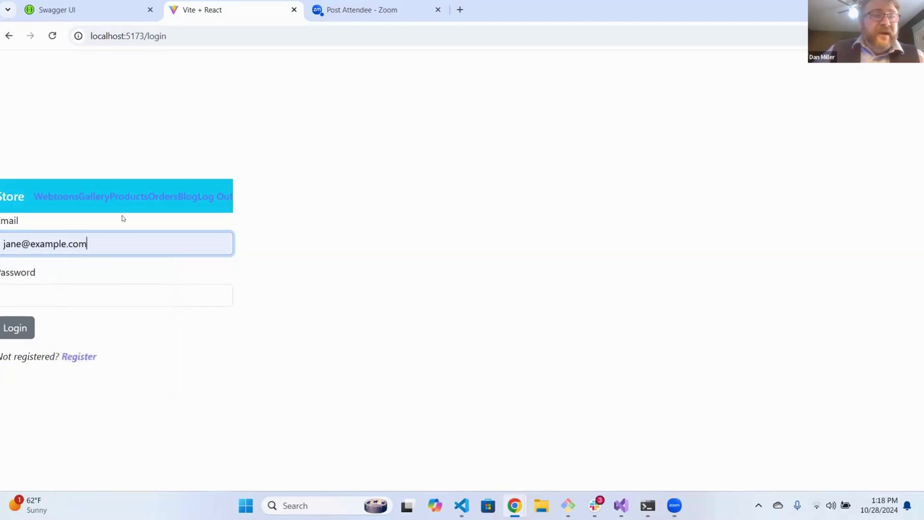
{"action": "left_click", "coordinate": [18, 328]}
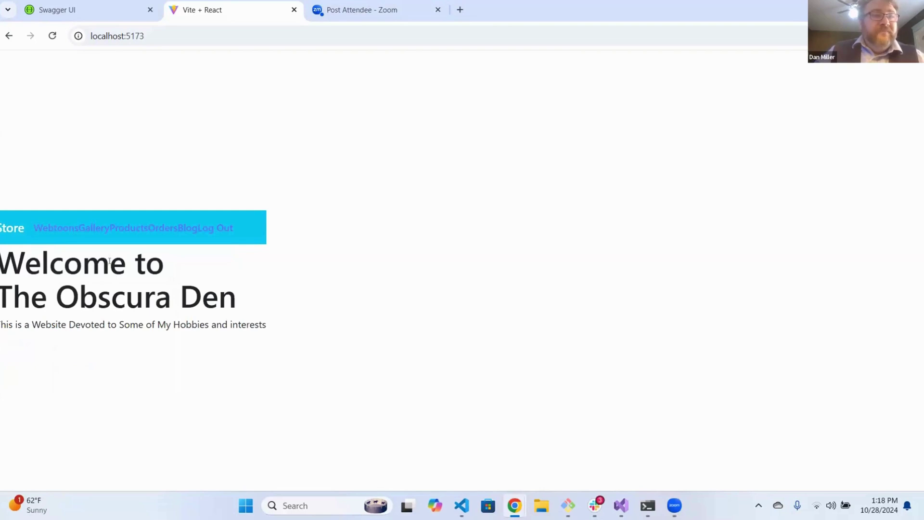
{"action": "left_click", "coordinate": [9, 229]}
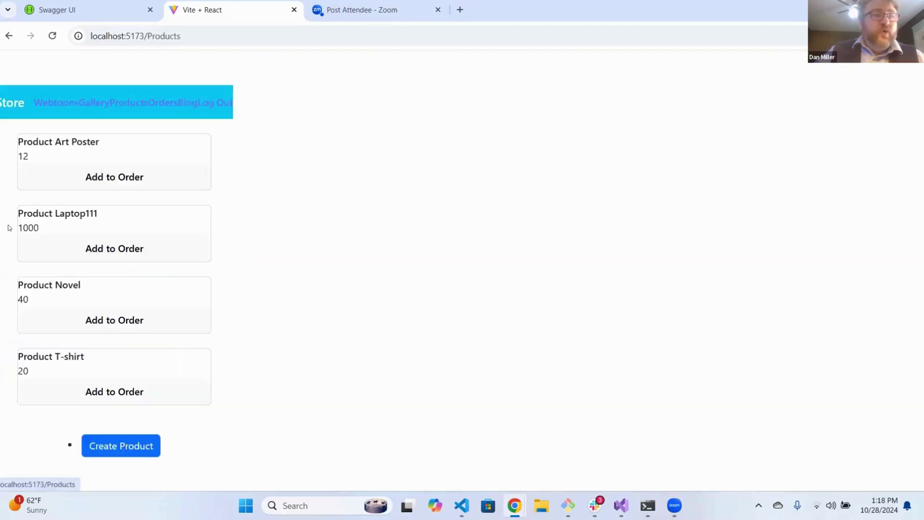
Step: View the Art Poster product's details page and return to the product list
{"action": "left_click", "coordinate": [170, 174]}
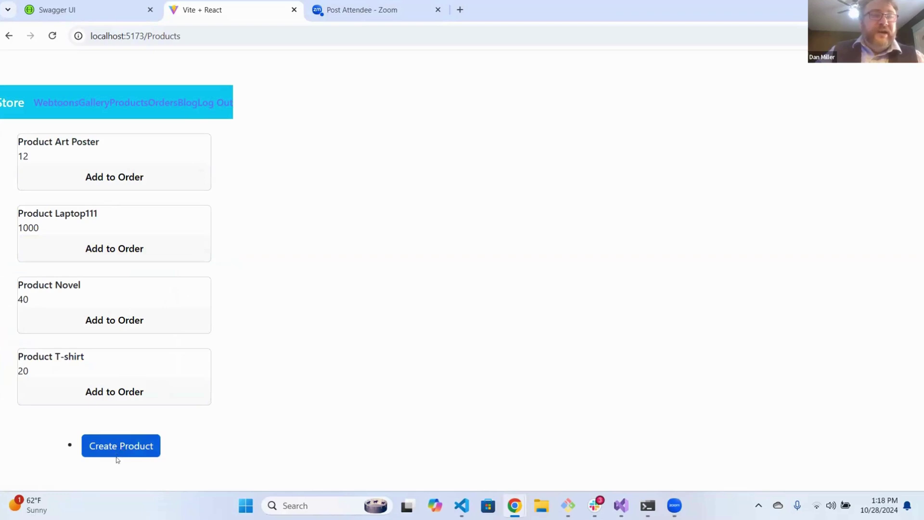
{"action": "left_click", "coordinate": [60, 149]}
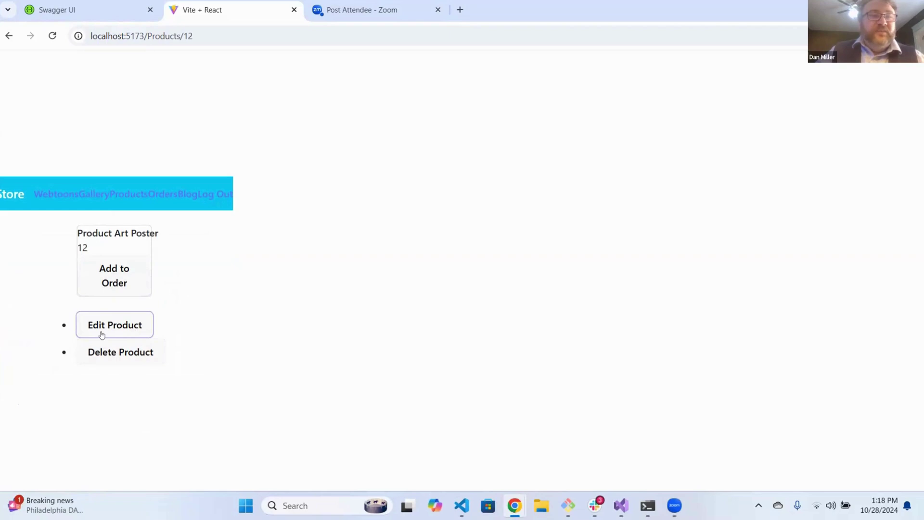
{"action": "left_click", "coordinate": [9, 35]}
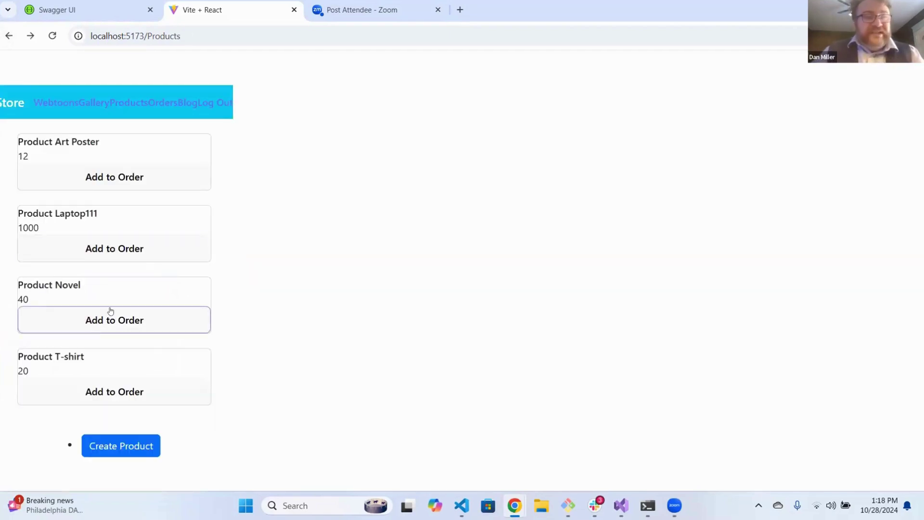
Step: Create a product named "Webtoon Space Beast Vol 1." with price 5.00 and type 2
{"action": "left_click", "coordinate": [127, 449]}
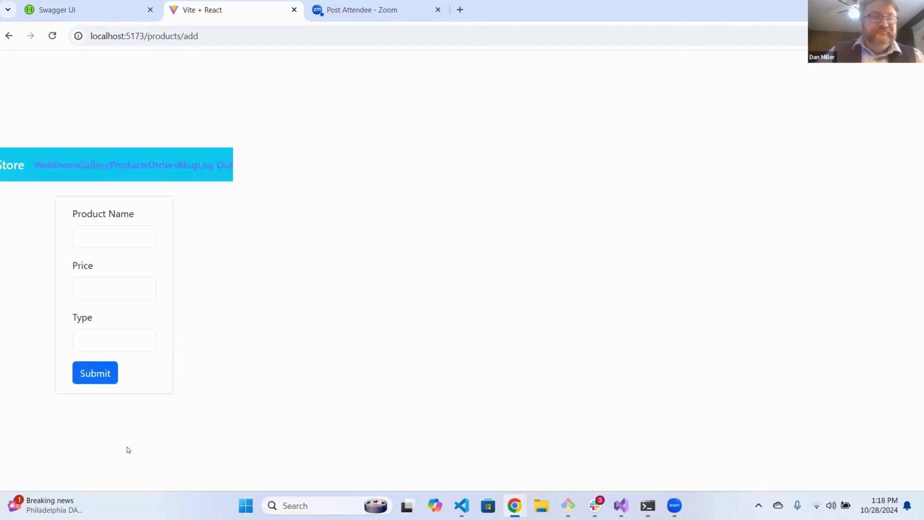
{"action": "left_click", "coordinate": [86, 228]}
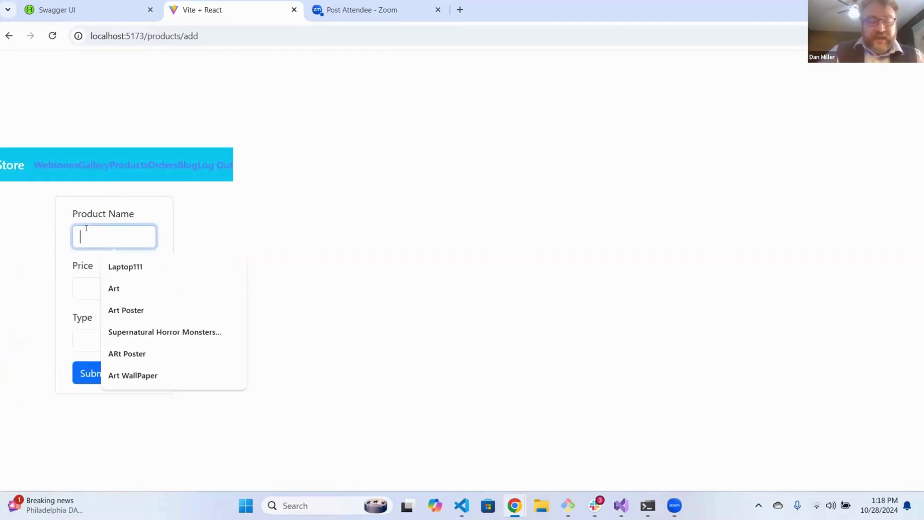
{"action": "type", "text": "Webtoo"}
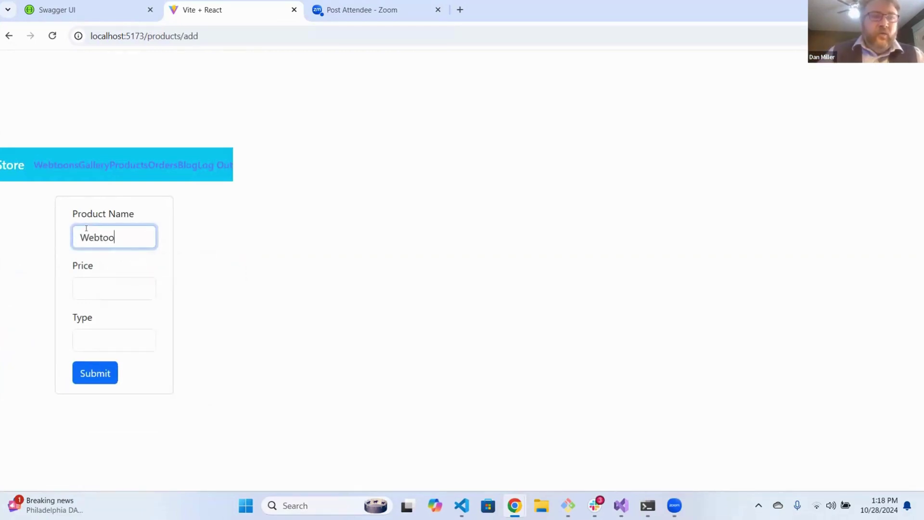
{"action": "type", "text": "n Space Be"}
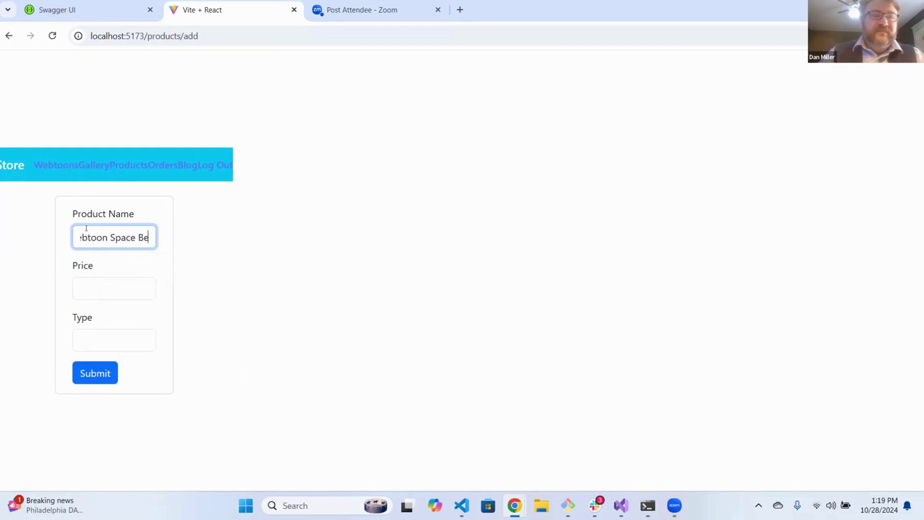
{"action": "type", "text": "ast Vol 1."}
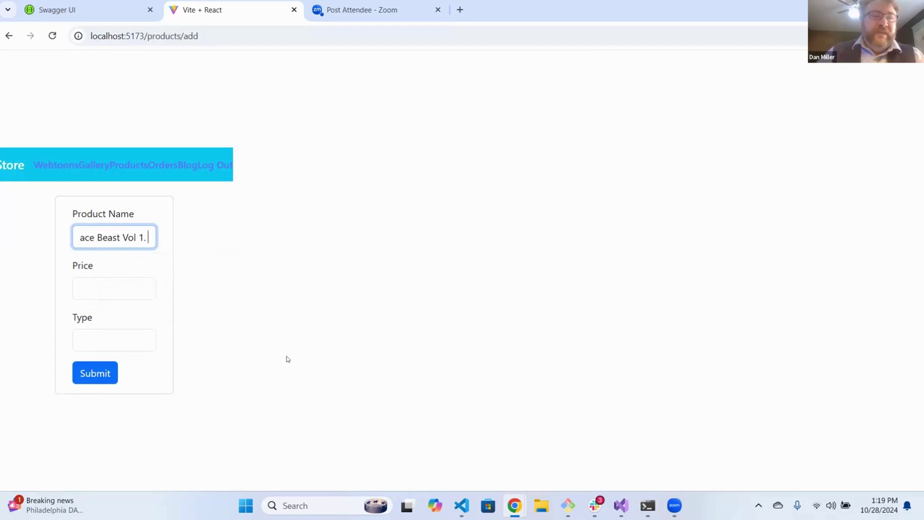
{"action": "left_click", "coordinate": [94, 288]}
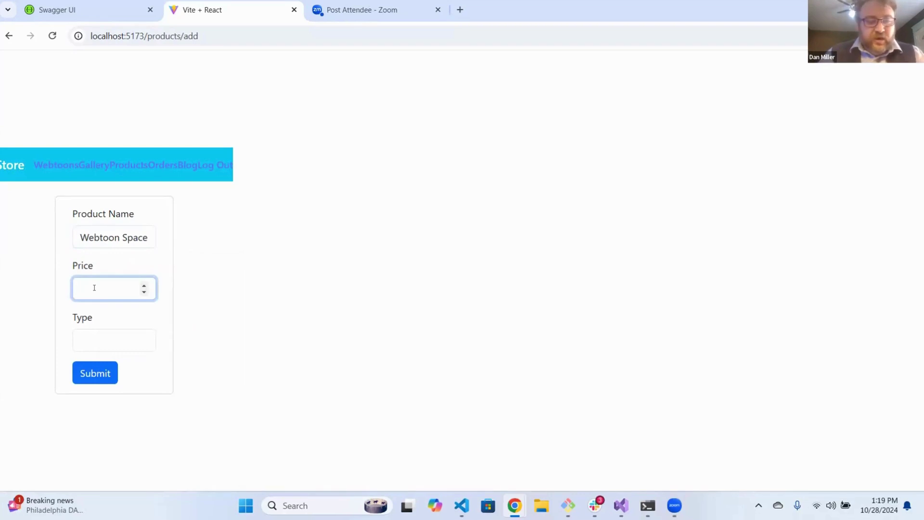
{"action": "type", "text": "5.00"}
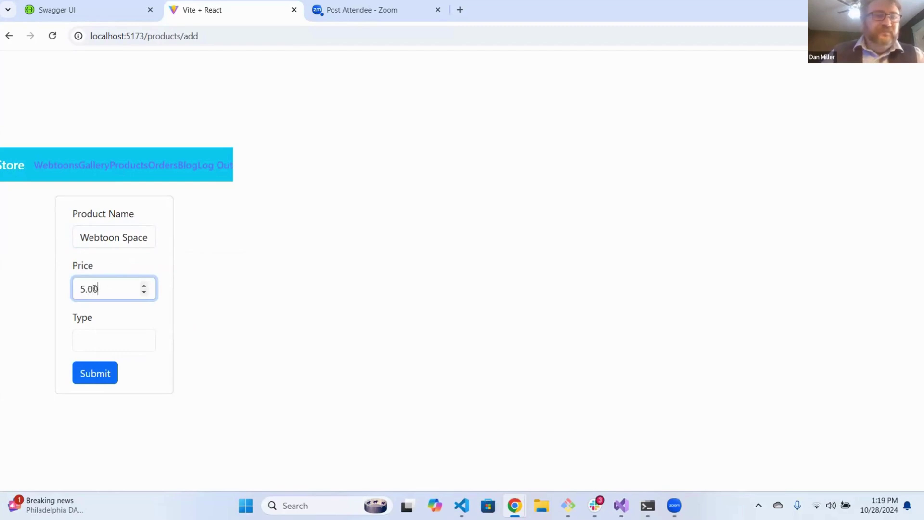
{"action": "left_click", "coordinate": [110, 346]}
{"action": "type", "text": "2"}
{"action": "left_click", "coordinate": [103, 371]}
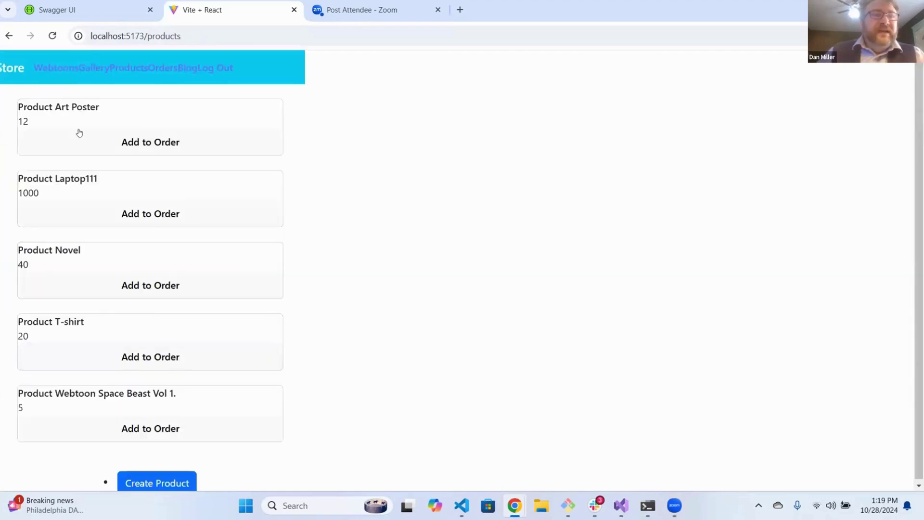
Step: Set the Art Poster product's price to 6 and save the change
{"action": "scroll", "coordinate": [82, 204], "scroll_direction": "down", "scroll_amount": 1}
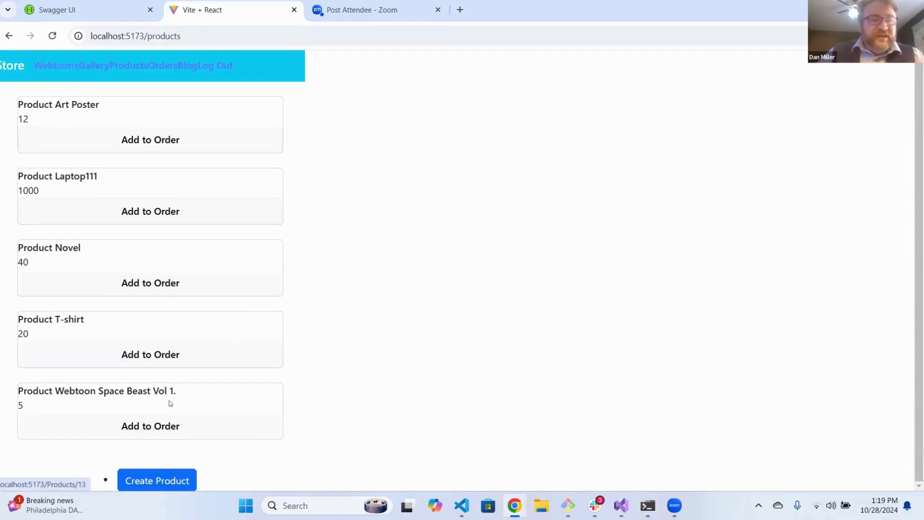
{"action": "left_click", "coordinate": [62, 104]}
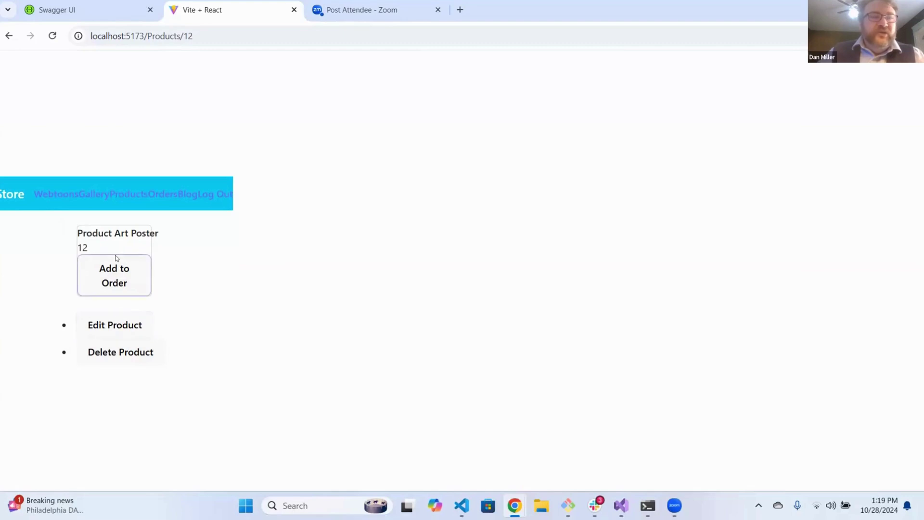
{"action": "left_click", "coordinate": [117, 325]}
{"action": "left_click", "coordinate": [89, 336]}
{"action": "key", "text": "BackSpace"}
{"action": "key", "text": "BackSpace"}
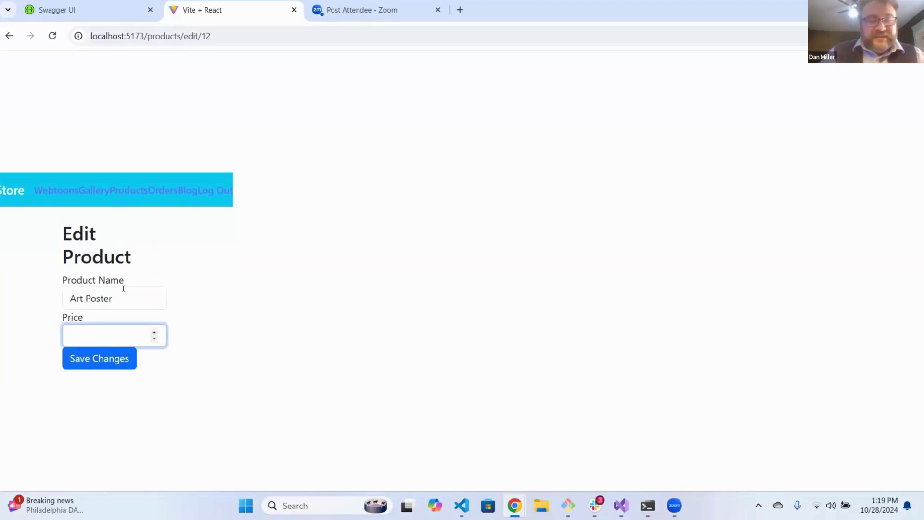
{"action": "type", "text": "6"}
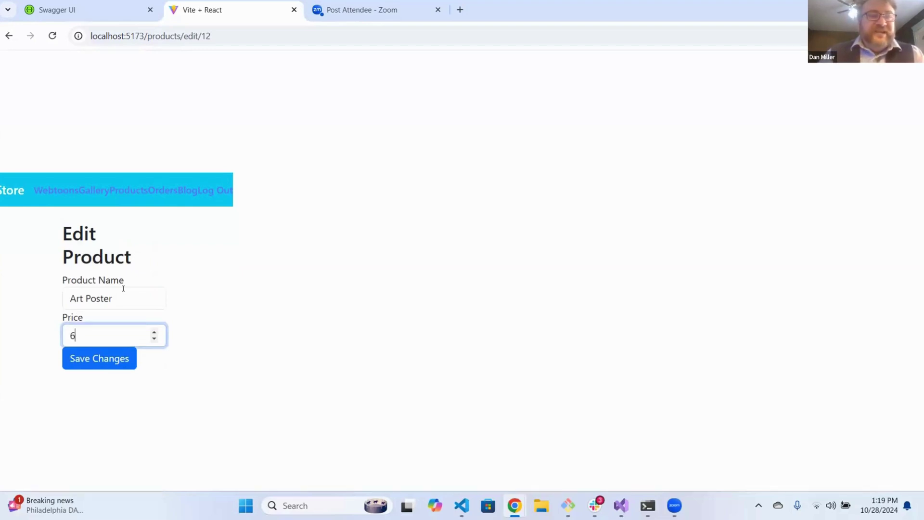
{"action": "left_click", "coordinate": [102, 361]}
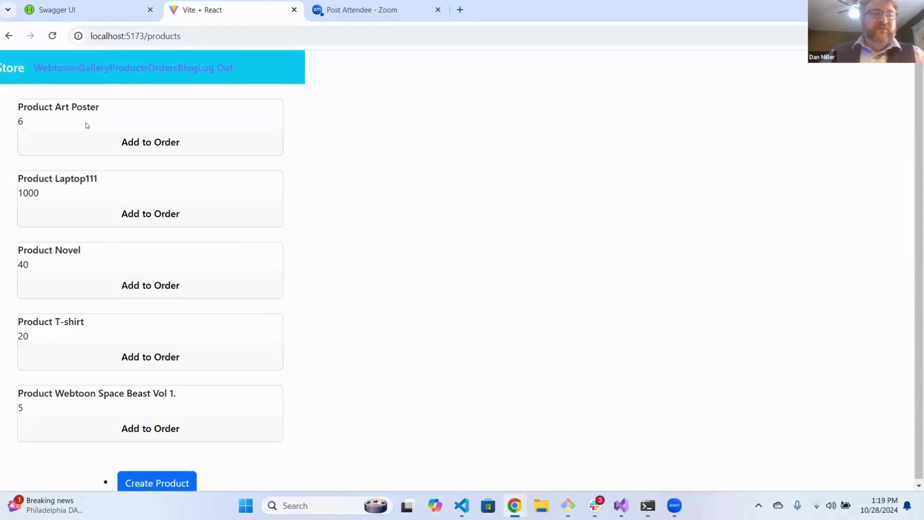
Step: Delete the Art Poster product from its details page
{"action": "left_click", "coordinate": [75, 106]}
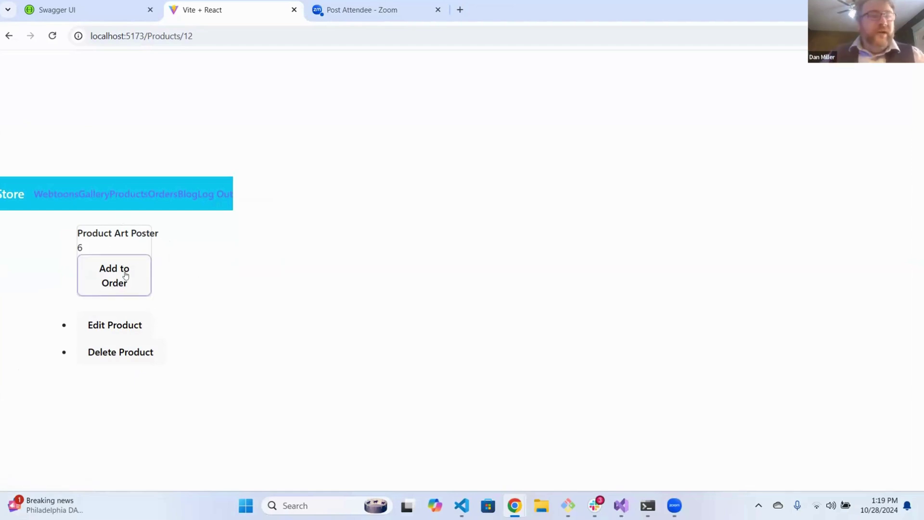
{"action": "left_click", "coordinate": [118, 357]}
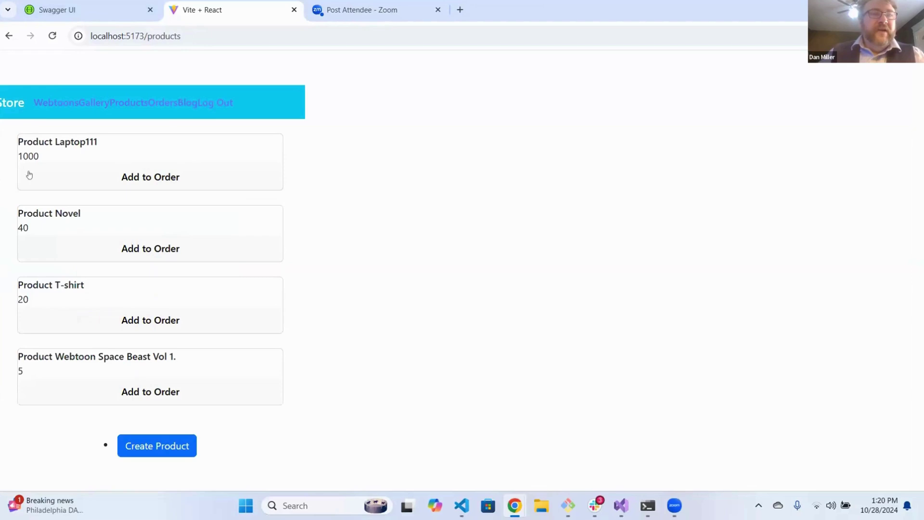
Step: Log out of the store and load the site's root address localhost:5173/
{"action": "left_click", "coordinate": [225, 104]}
{"action": "left_click", "coordinate": [200, 35]}
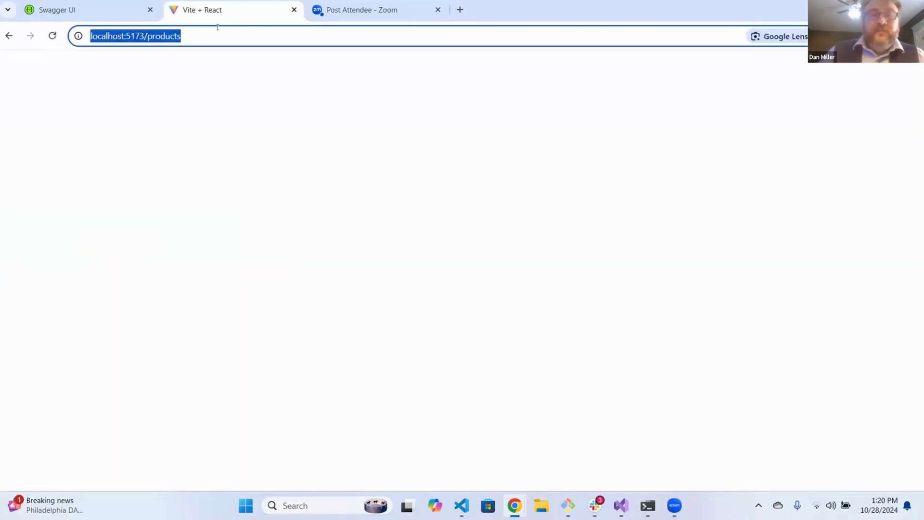
{"action": "left_click", "coordinate": [225, 27]}
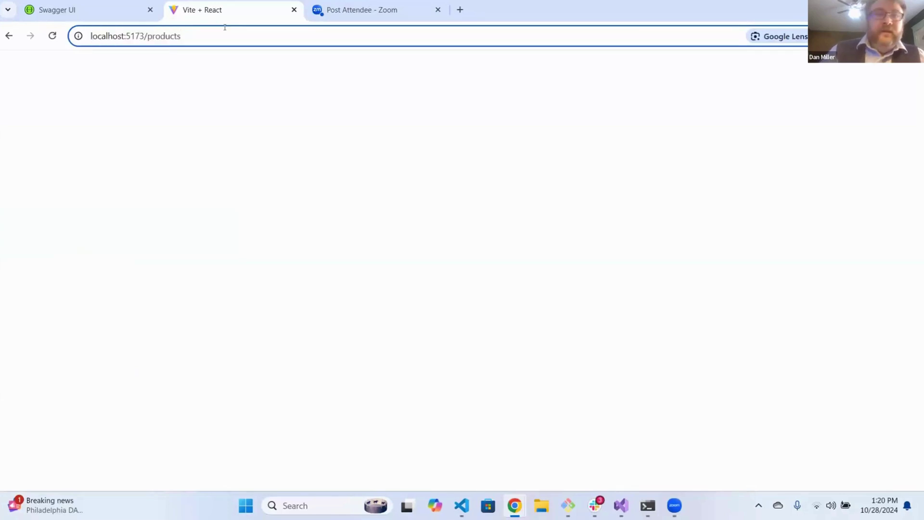
{"action": "key", "text": "BackSpace"}
{"action": "key", "text": "BackSpace"}
{"action": "key", "text": "BackSpace"}
{"action": "key", "text": "BackSpace"}
{"action": "key", "text": "BackSpace"}
{"action": "key", "text": "BackSpace"}
{"action": "key", "text": "BackSpace"}
{"action": "key", "text": "BackSpace"}
{"action": "key", "text": "BackSpace"}
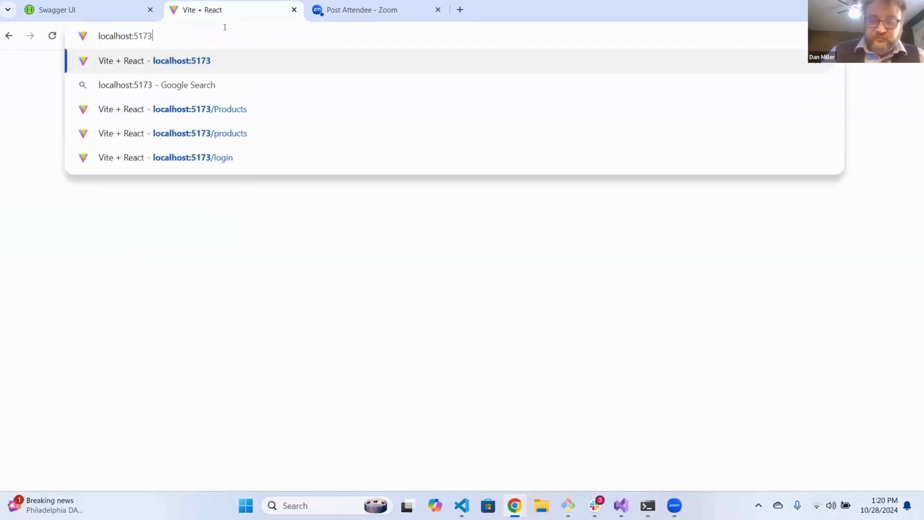
{"action": "type", "text": "/"}
{"action": "key", "text": "Return"}
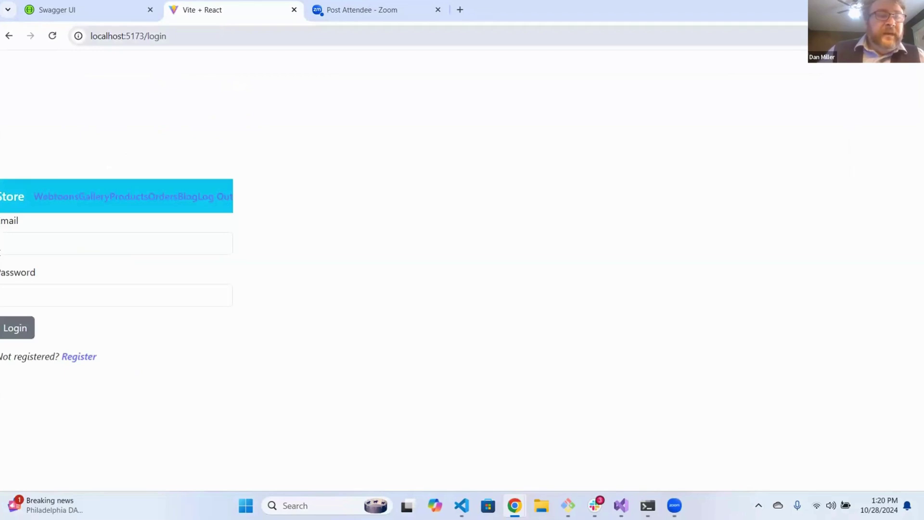
Step: Log in with the second suggested account e-mail and open the store's product list
{"action": "left_click", "coordinate": [42, 244]}
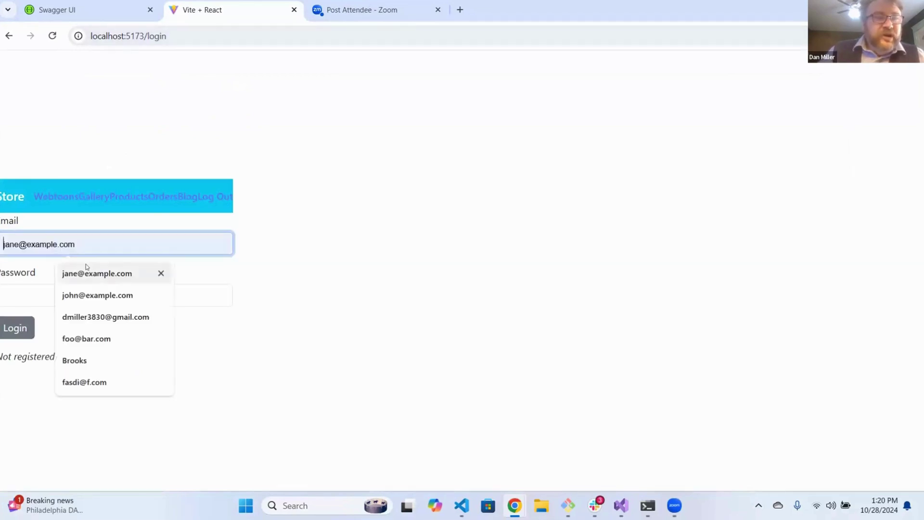
{"action": "left_click", "coordinate": [94, 291]}
{"action": "left_click", "coordinate": [19, 326]}
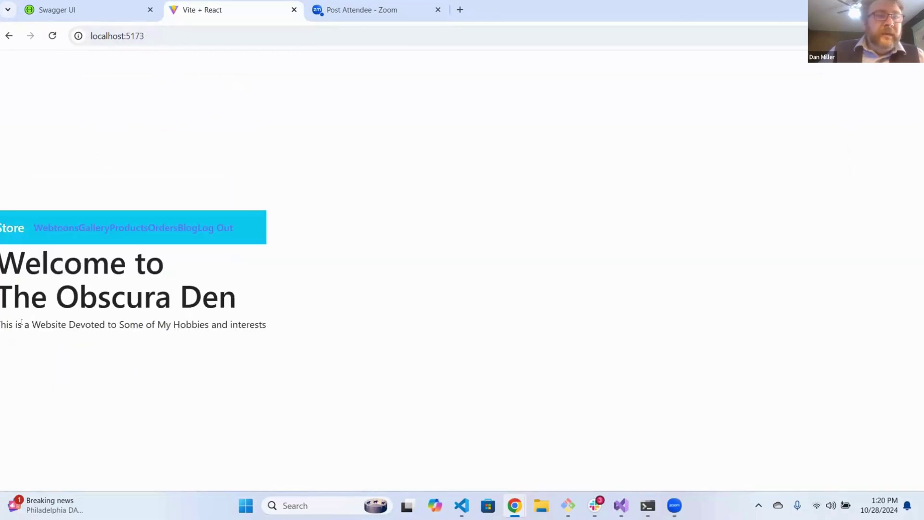
{"action": "left_click", "coordinate": [23, 229]}
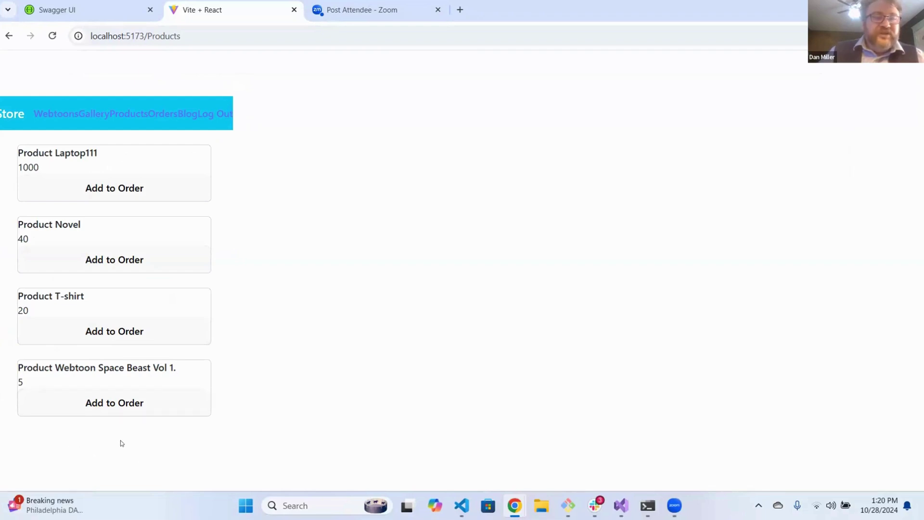
Step: Add Webtoon Space Beast Vol 1. to the order from its details page and return to the product list
{"action": "left_click", "coordinate": [123, 368]}
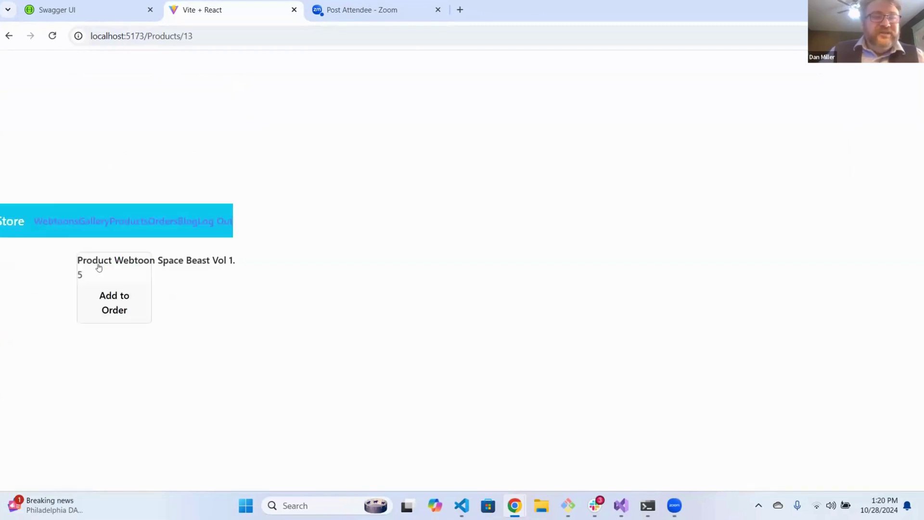
{"action": "left_click", "coordinate": [107, 303]}
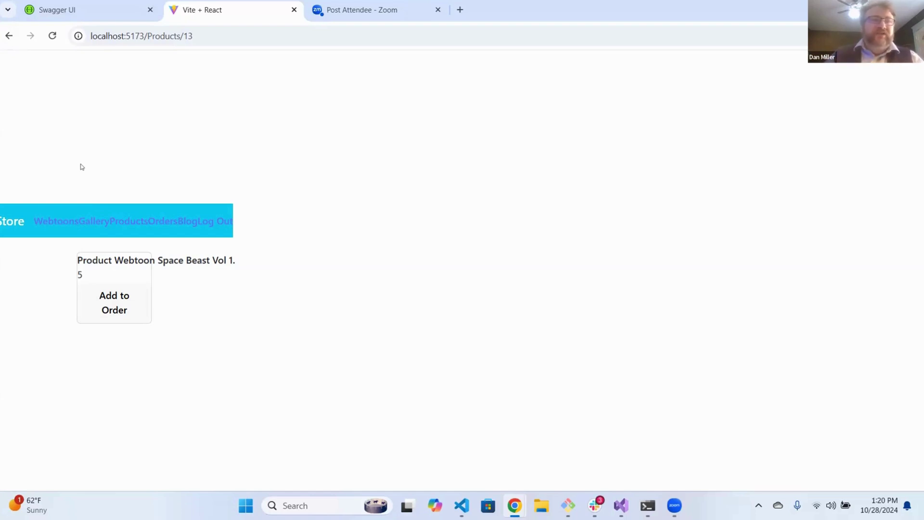
{"action": "left_click", "coordinate": [7, 36]}
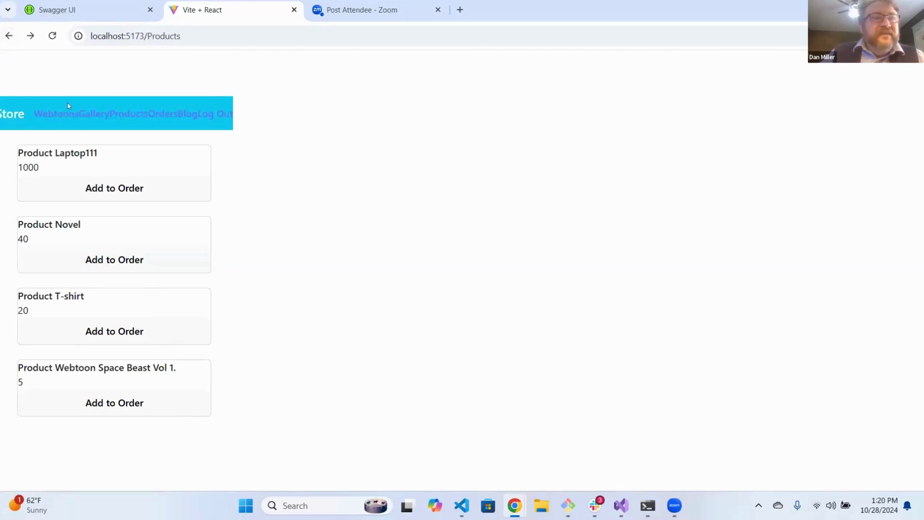
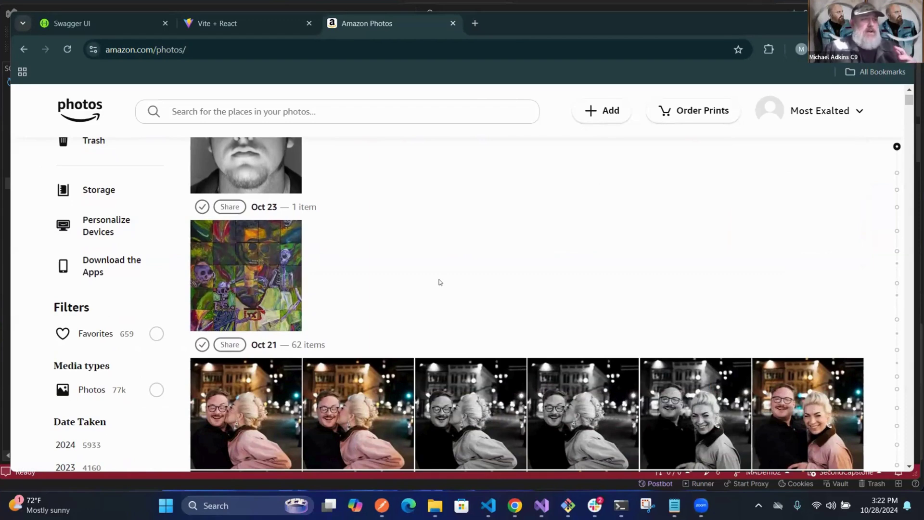
Step: Open the first photo dated Oct 21 and show its file information
{"action": "left_click", "coordinate": [277, 428]}
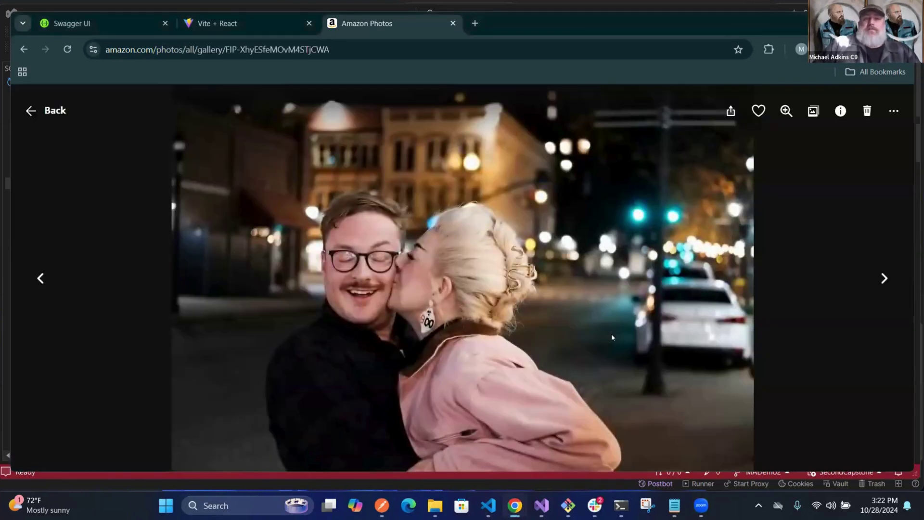
{"action": "left_click", "coordinate": [839, 111]}
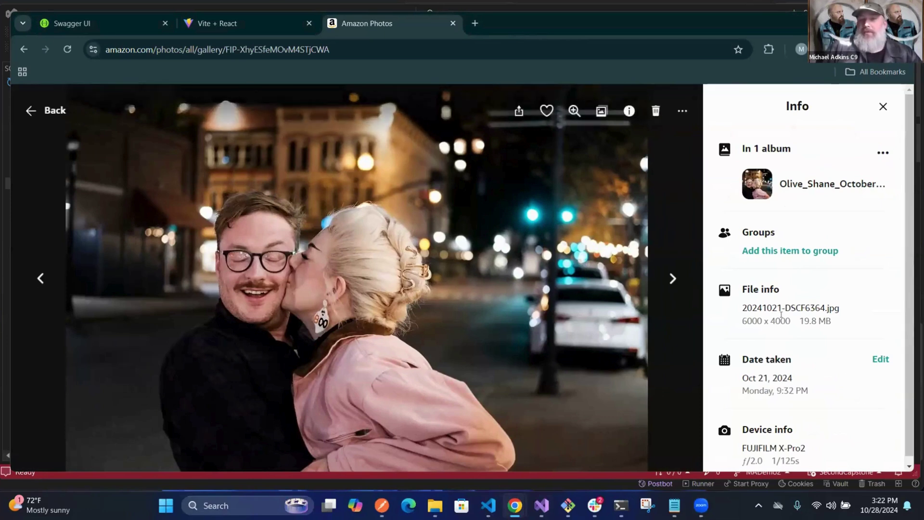
Step: Check the open photo's file and device information, close it, and return to the photo gallery
{"action": "scroll", "coordinate": [782, 320], "scroll_direction": "down", "scroll_amount": 1}
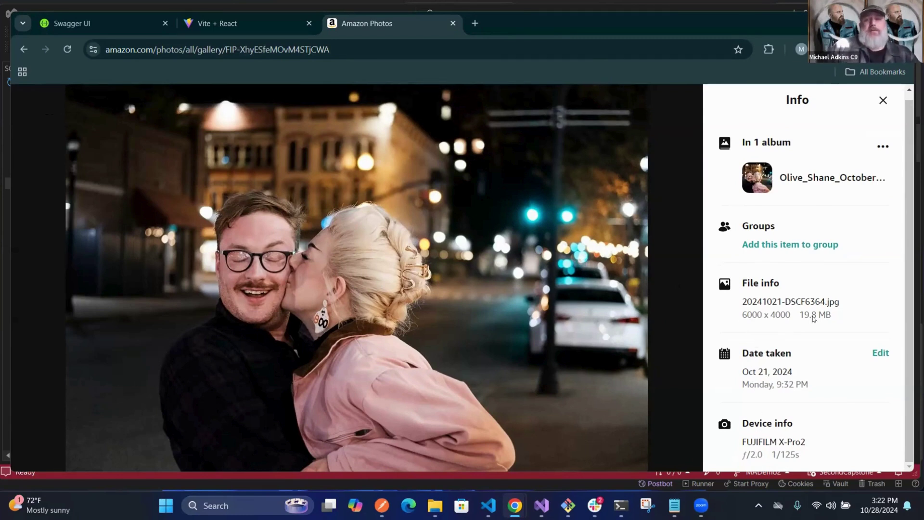
{"action": "left_click", "coordinate": [883, 101]}
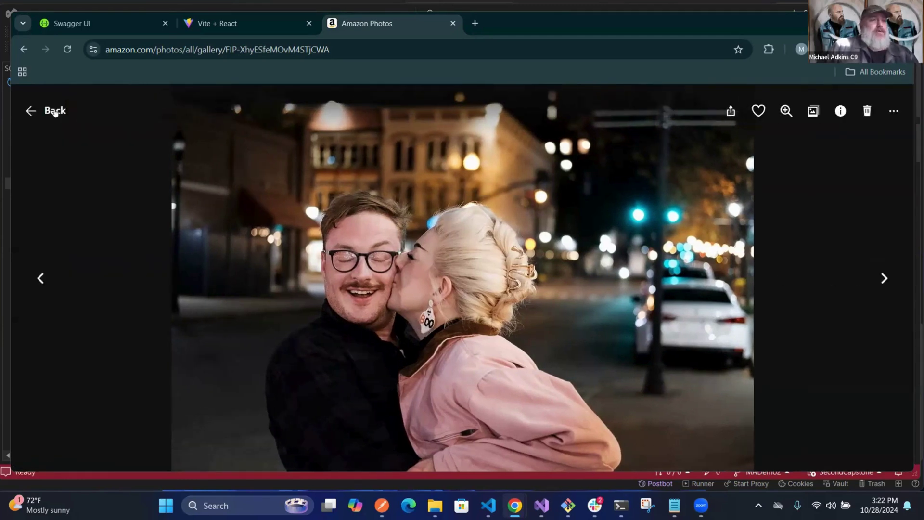
{"action": "left_click", "coordinate": [52, 110]}
{"action": "scroll", "coordinate": [507, 281], "scroll_direction": "up", "scroll_amount": 4}
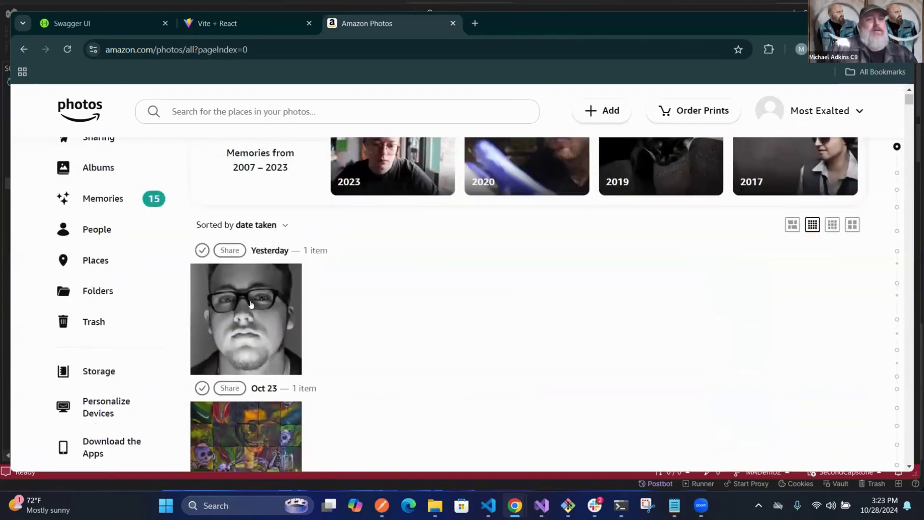
Step: Open the photo dated Yesterday, review its people, album and file information, and return to the gallery
{"action": "left_click", "coordinate": [246, 306]}
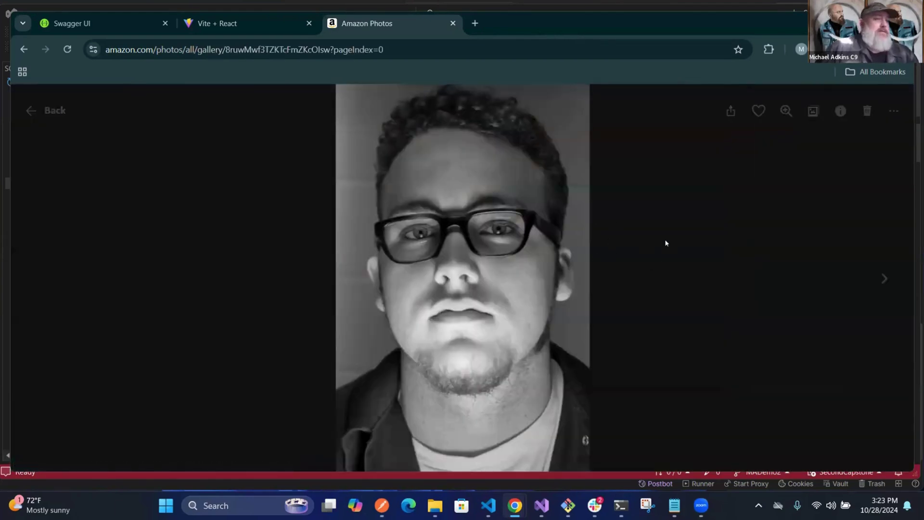
{"action": "mouse_move", "coordinate": [855, 110]}
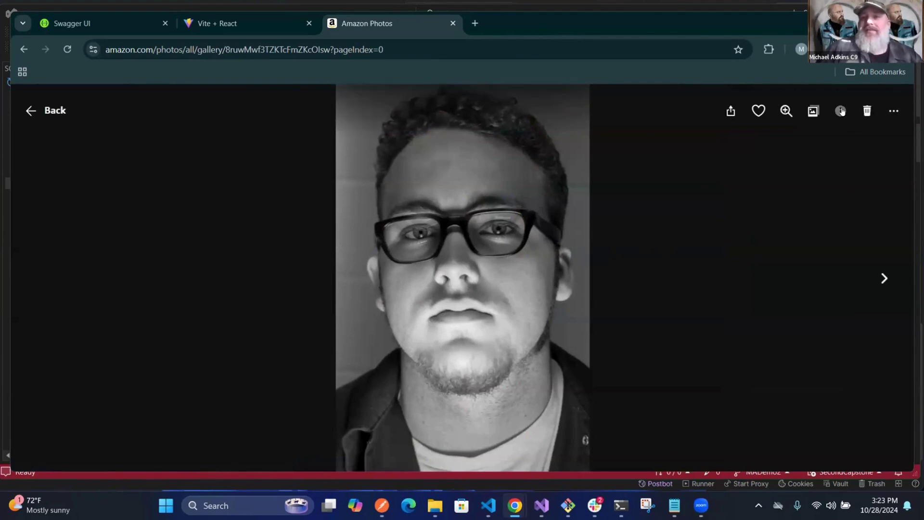
{"action": "left_click", "coordinate": [842, 111]}
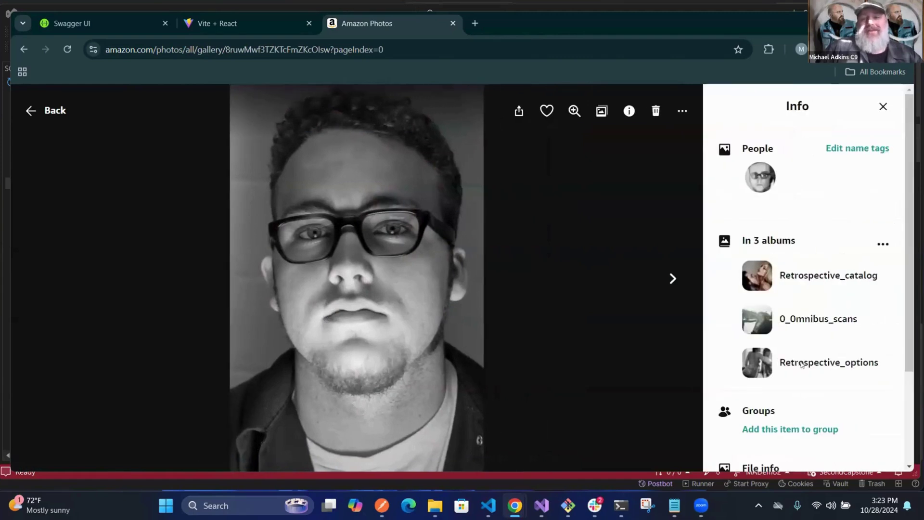
{"action": "scroll", "coordinate": [783, 354], "scroll_direction": "down", "scroll_amount": 3}
{"action": "scroll", "coordinate": [783, 354], "scroll_direction": "up", "scroll_amount": 3}
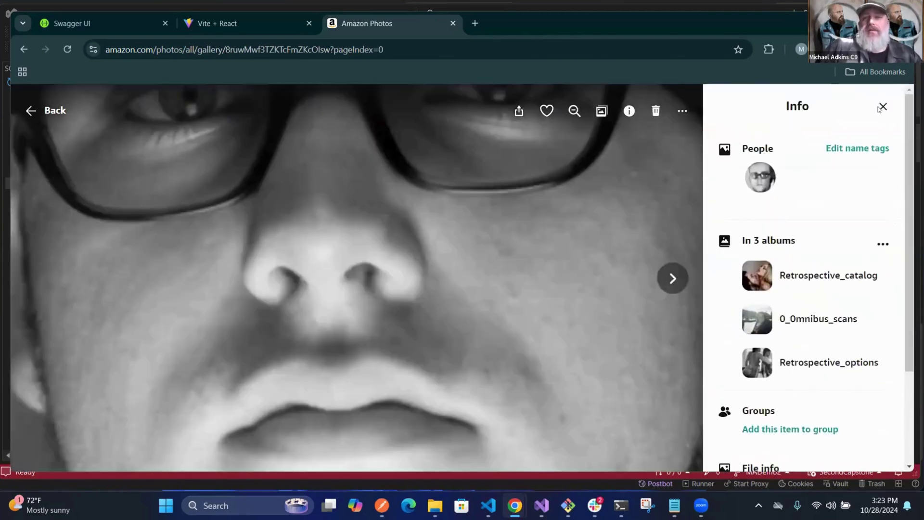
{"action": "left_click", "coordinate": [881, 106]}
{"action": "scroll", "coordinate": [577, 310], "scroll_direction": "down", "scroll_amount": 3}
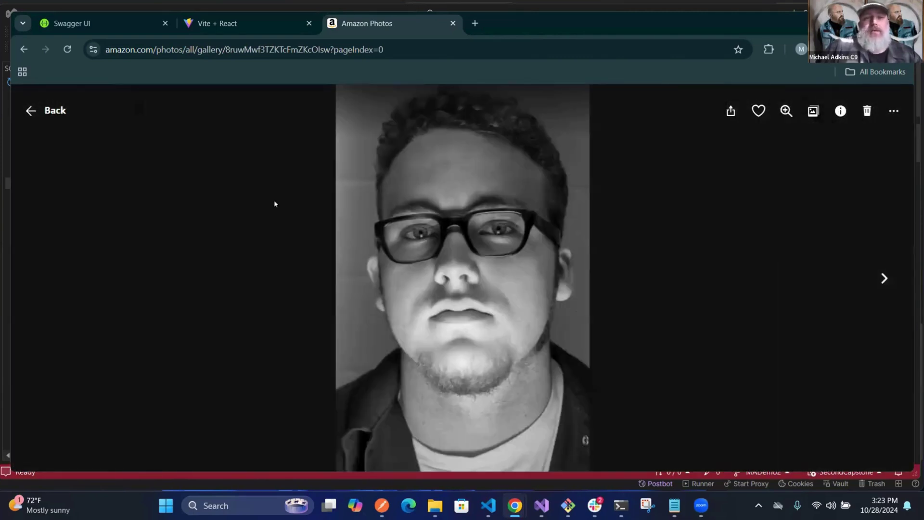
{"action": "left_click", "coordinate": [48, 110]}
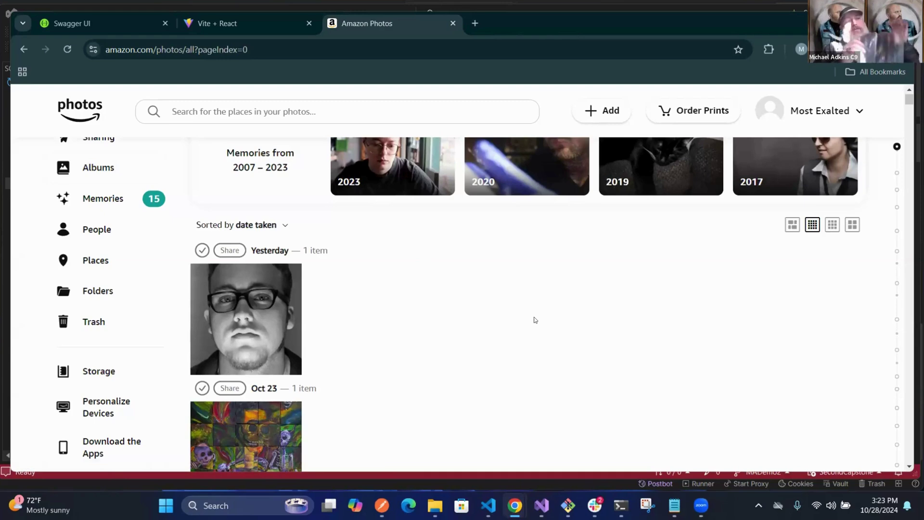
Step: Switch to the Archives Mapped site and examine the first latest entry's file details, physical backups, camera, locations and tags
{"action": "left_click", "coordinate": [229, 21]}
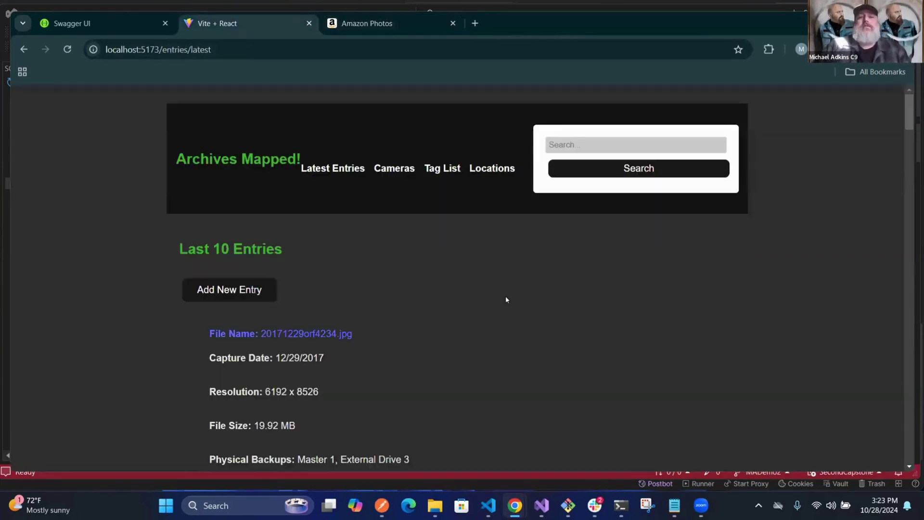
{"action": "scroll", "coordinate": [506, 300], "scroll_direction": "down", "scroll_amount": 4}
{"action": "scroll", "coordinate": [516, 289], "scroll_direction": "up", "scroll_amount": 4}
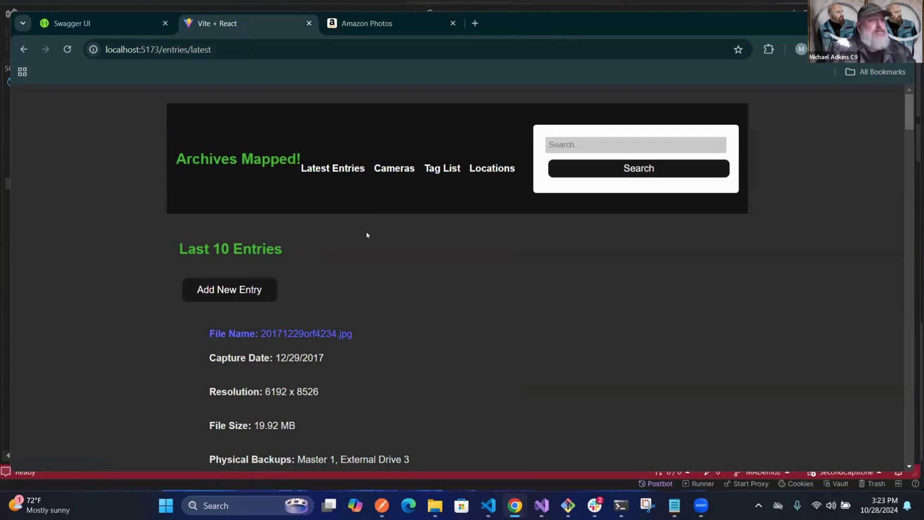
{"action": "scroll", "coordinate": [364, 237], "scroll_direction": "down", "scroll_amount": 3}
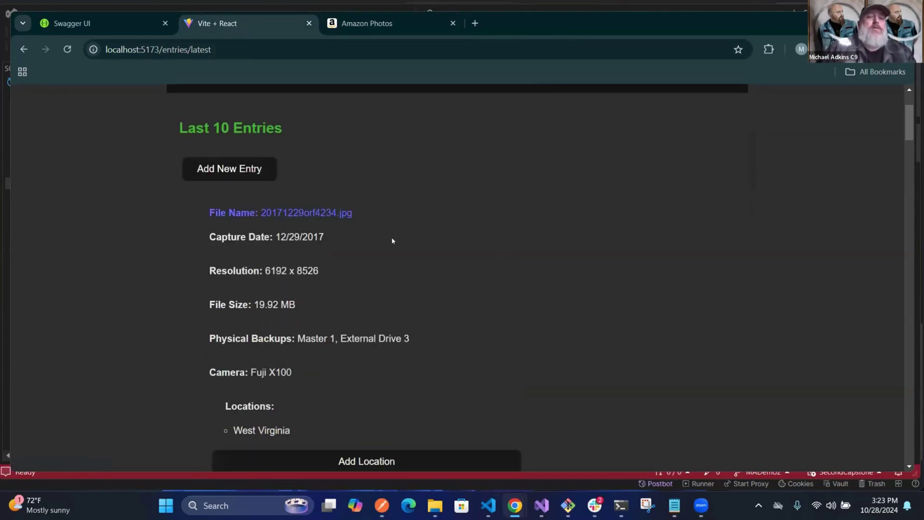
{"action": "scroll", "coordinate": [438, 279], "scroll_direction": "down", "scroll_amount": 1}
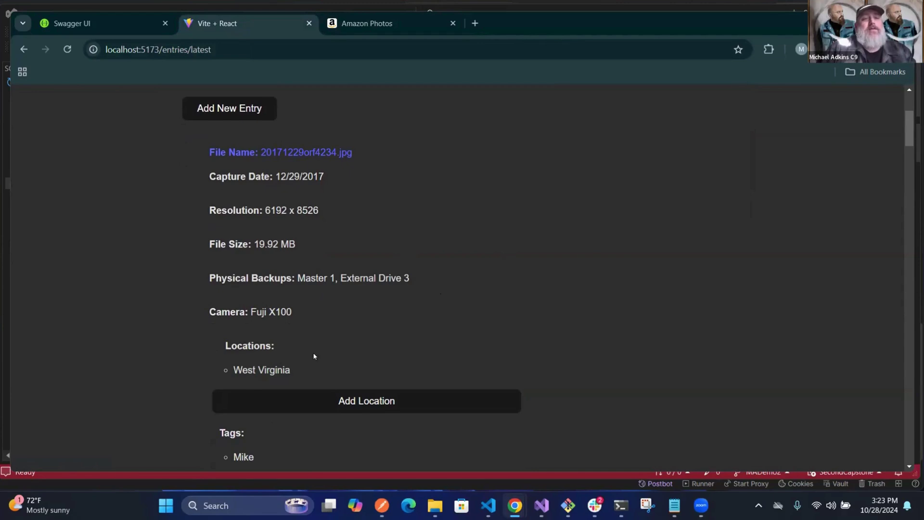
{"action": "scroll", "coordinate": [314, 356], "scroll_direction": "down", "scroll_amount": 2}
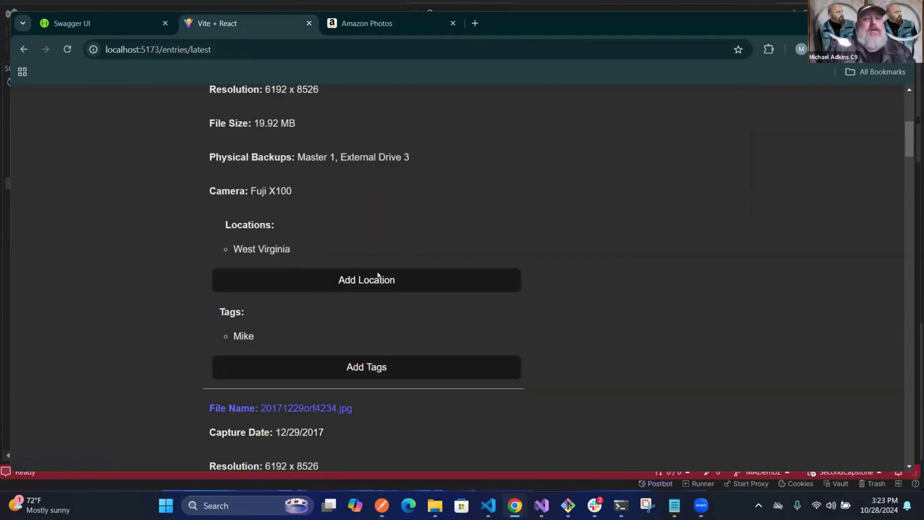
{"action": "scroll", "coordinate": [378, 275], "scroll_direction": "up", "scroll_amount": 2}
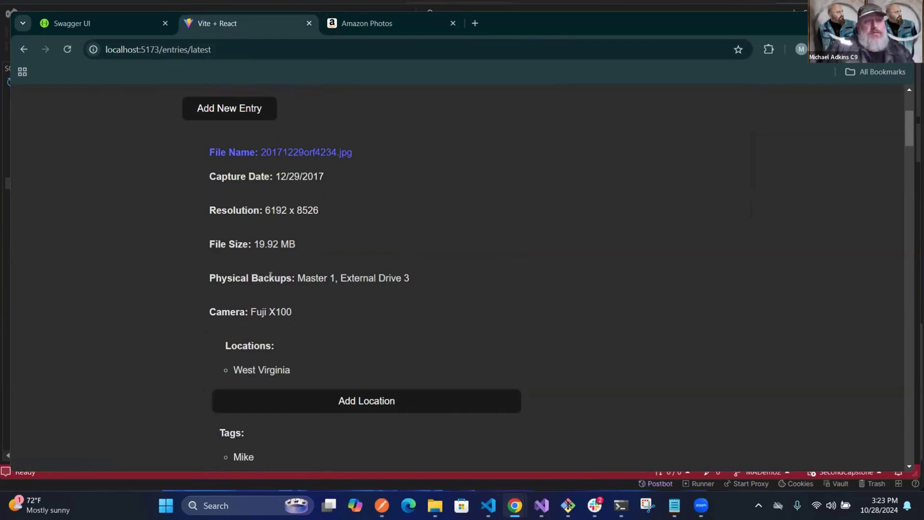
{"action": "scroll", "coordinate": [439, 309], "scroll_direction": "up", "scroll_amount": 2}
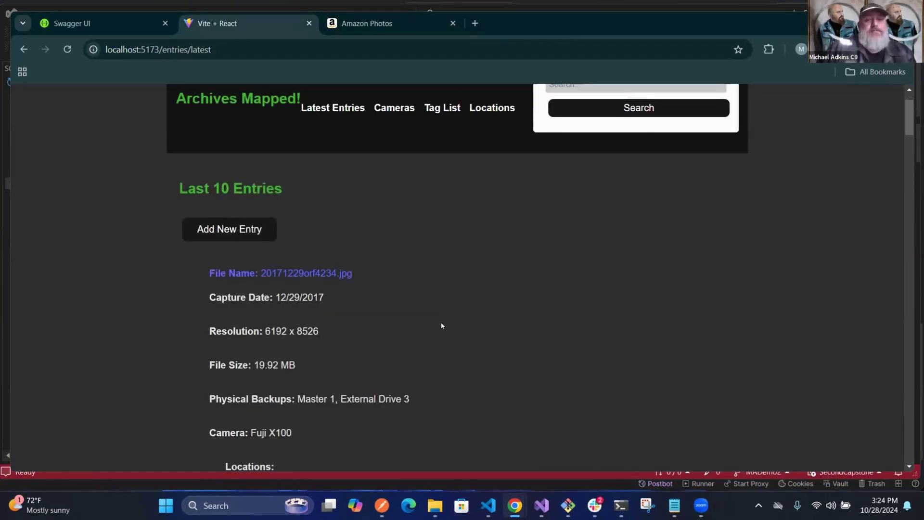
{"action": "scroll", "coordinate": [438, 320], "scroll_direction": "down", "scroll_amount": 1}
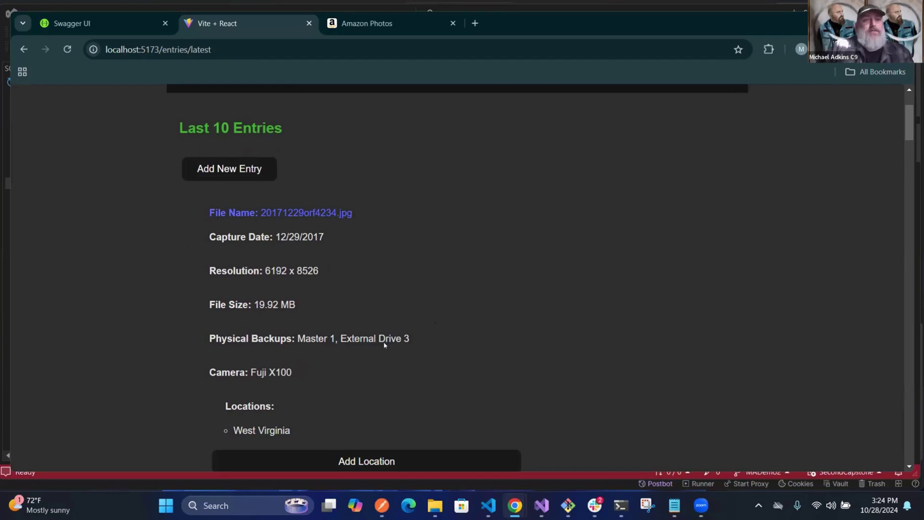
{"action": "scroll", "coordinate": [438, 352], "scroll_direction": "up", "scroll_amount": 3}
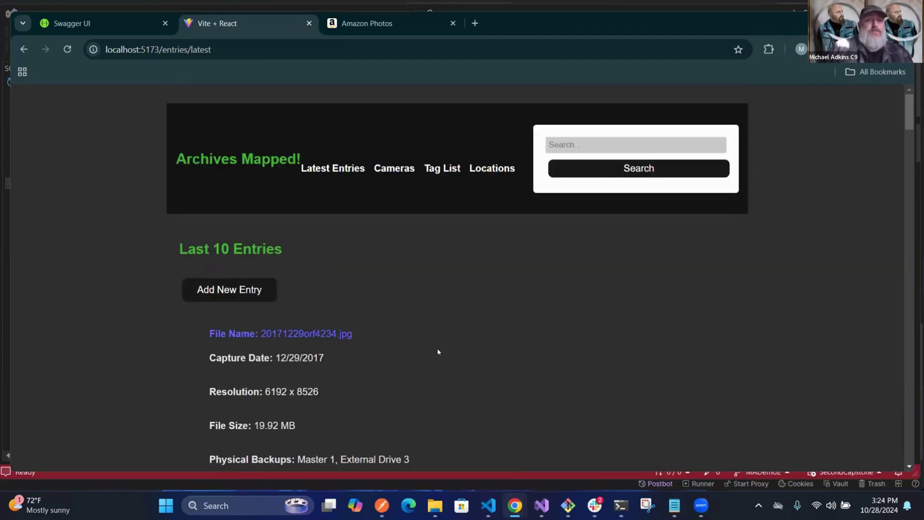
{"action": "left_click_drag", "start_coordinate": [354, 333], "coordinate": [262, 324]}
{"action": "left_click", "coordinate": [391, 343]}
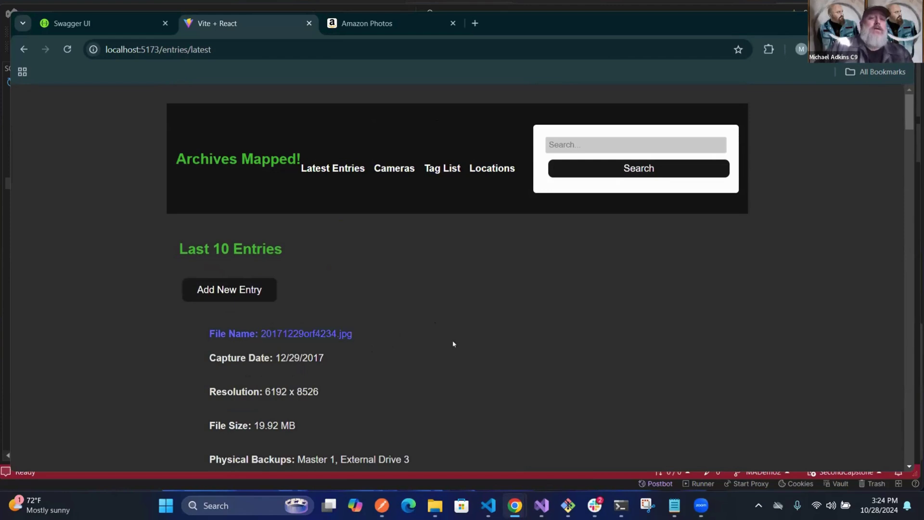
Step: Open the form for adding a new entry and look over its fields from File Name to User ID
{"action": "left_click", "coordinate": [252, 289]}
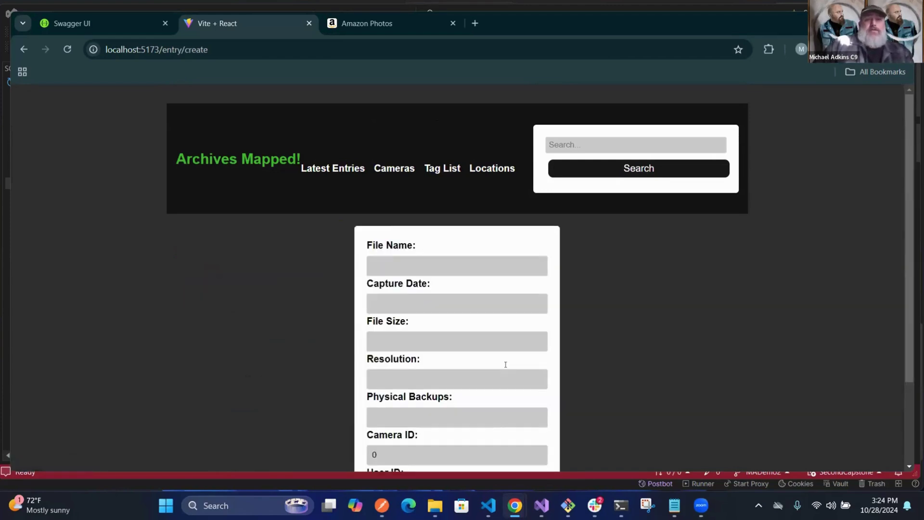
{"action": "scroll", "coordinate": [505, 364], "scroll_direction": "down", "scroll_amount": 2}
{"action": "scroll", "coordinate": [506, 364], "scroll_direction": "up", "scroll_amount": 1}
{"action": "scroll", "coordinate": [500, 360], "scroll_direction": "down", "scroll_amount": 1}
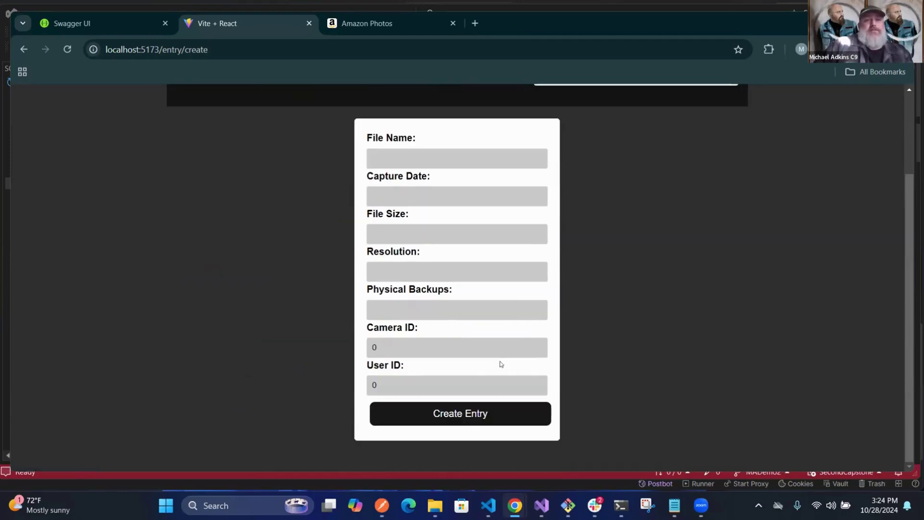
{"action": "scroll", "coordinate": [379, 163], "scroll_direction": "up", "scroll_amount": 1}
Step: Open the Archives Mapped camera list and look through the listed cameras
{"action": "left_click", "coordinate": [380, 124]}
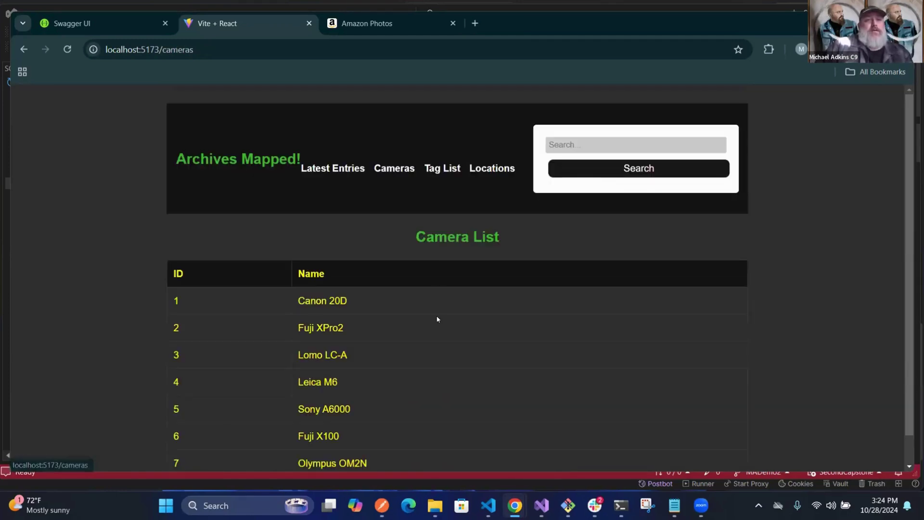
{"action": "scroll", "coordinate": [435, 320], "scroll_direction": "down", "scroll_amount": 1}
{"action": "scroll", "coordinate": [324, 320], "scroll_direction": "up", "scroll_amount": 1}
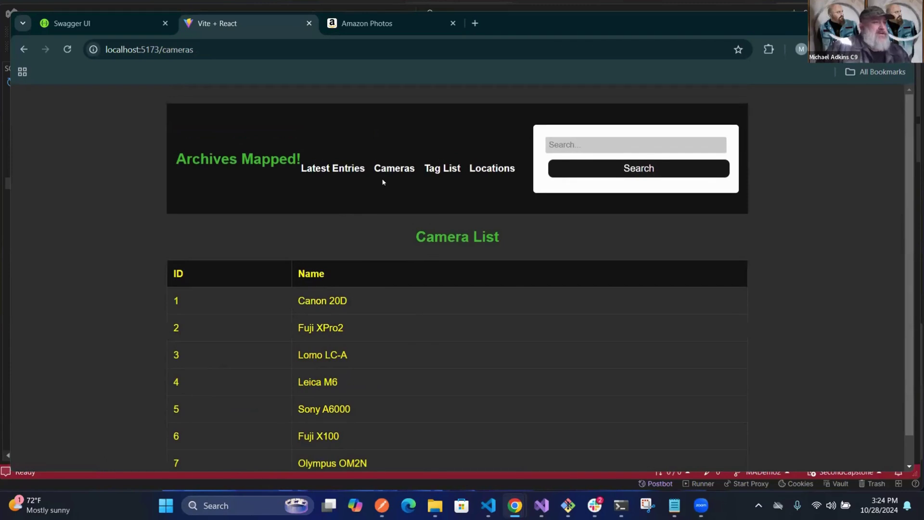
Step: Look through the tag list and open the form for creating a new tag
{"action": "left_click", "coordinate": [436, 168]}
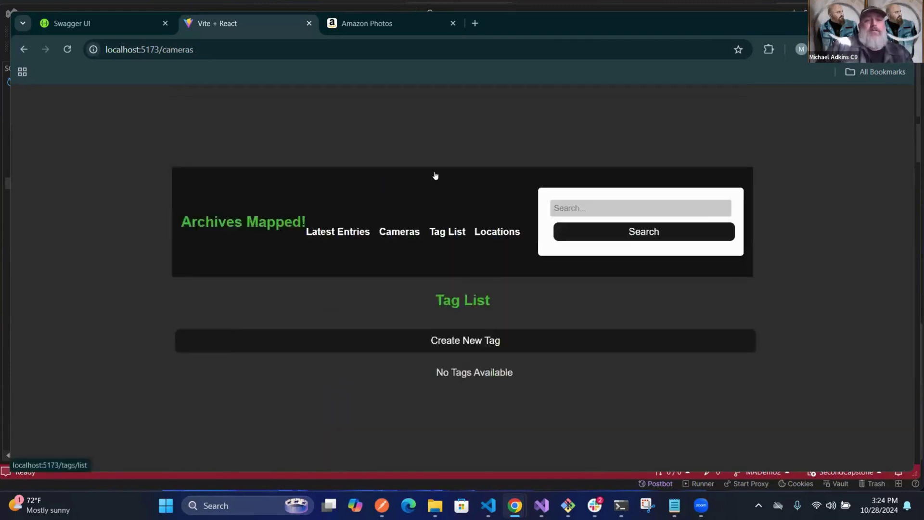
{"action": "scroll", "coordinate": [403, 289], "scroll_direction": "down", "scroll_amount": 5}
{"action": "scroll", "coordinate": [433, 183], "scroll_direction": "up", "scroll_amount": 2}
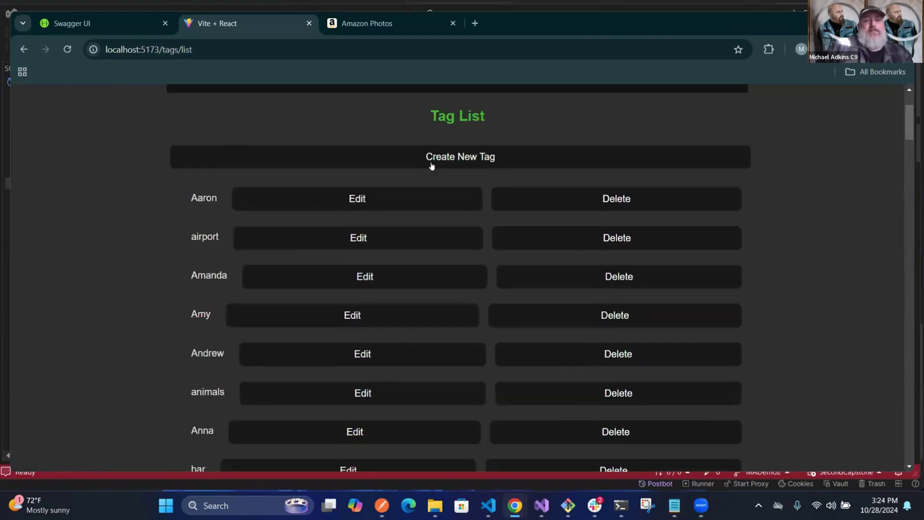
{"action": "left_click", "coordinate": [432, 160]}
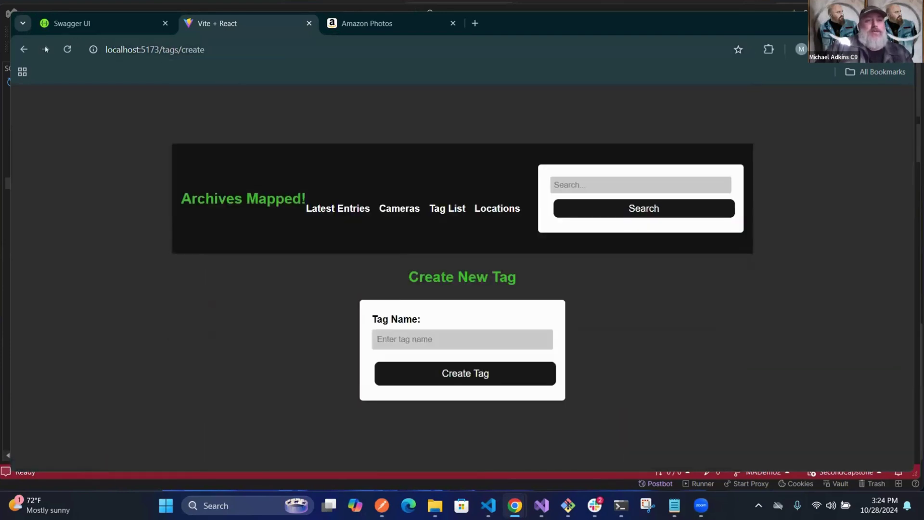
Step: Return to the latest entries, search the archive for a person's first name, and review the matching entries
{"action": "left_click", "coordinate": [363, 208]}
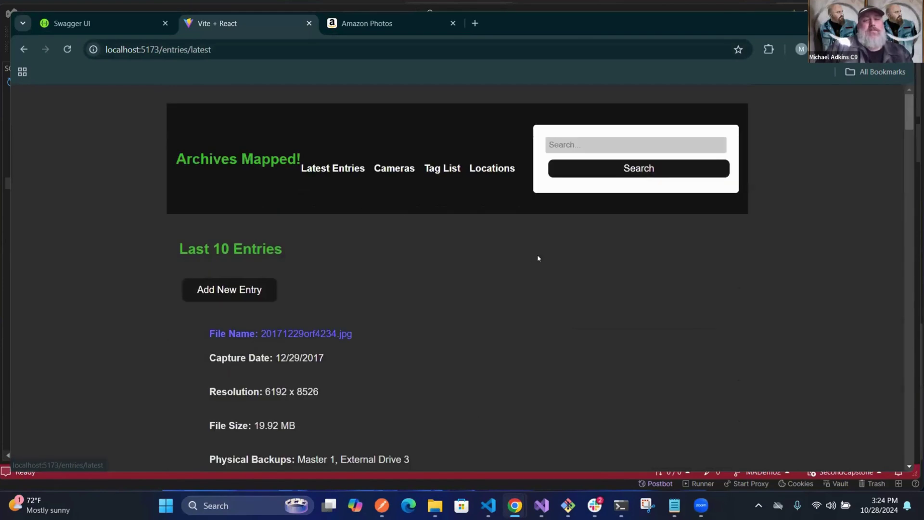
{"action": "left_click", "coordinate": [566, 145]}
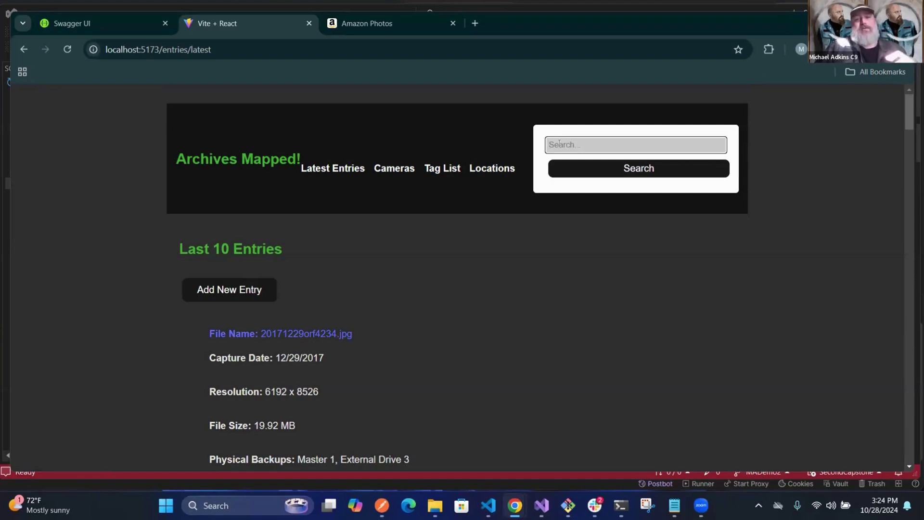
{"action": "type", "text": "sarah"}
{"action": "key", "text": "Return"}
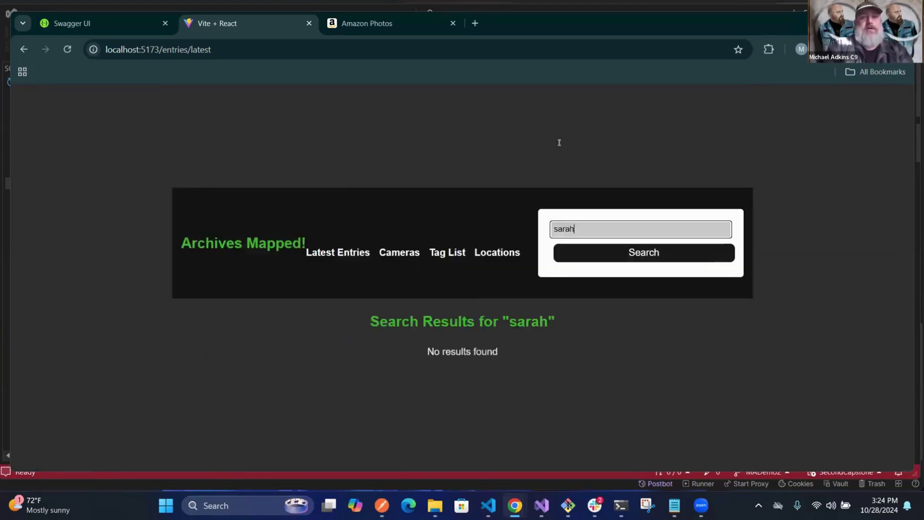
{"action": "scroll", "coordinate": [595, 343], "scroll_direction": "down", "scroll_amount": 15}
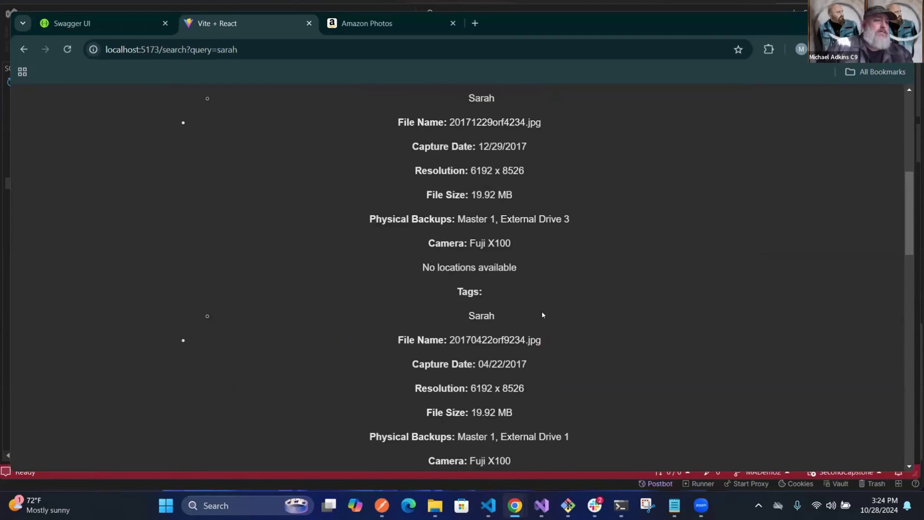
{"action": "scroll", "coordinate": [561, 333], "scroll_direction": "up", "scroll_amount": 17}
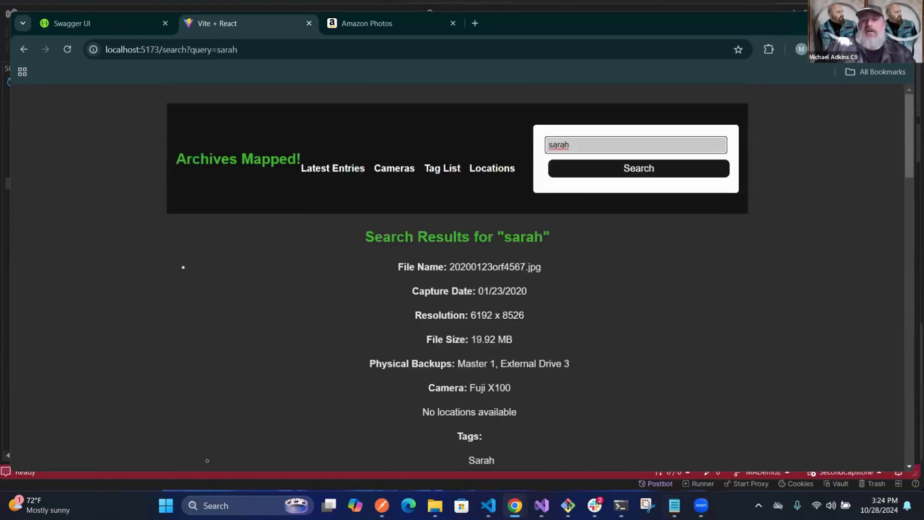
Step: Switch to Amazon Photos and search for the file name 20240719-DSCF1795.jpg
{"action": "left_click", "coordinate": [672, 501]}
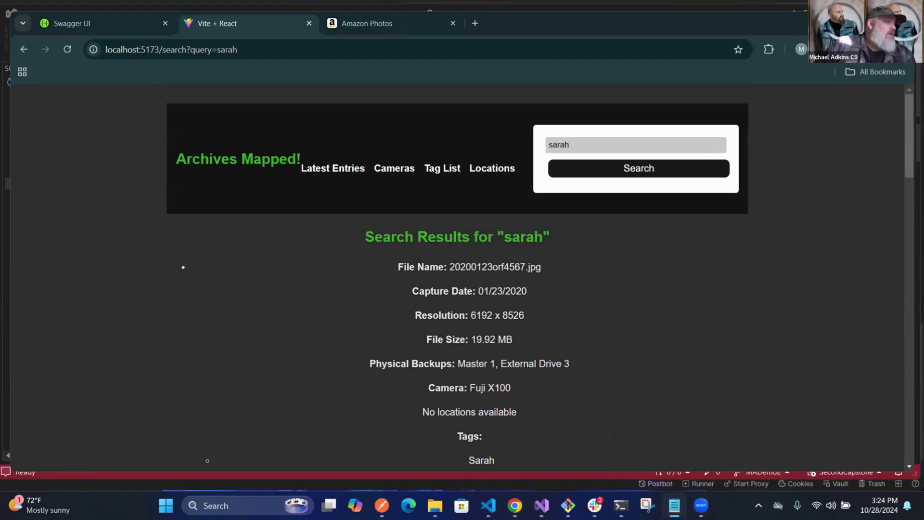
{"action": "left_click", "coordinate": [349, 25]}
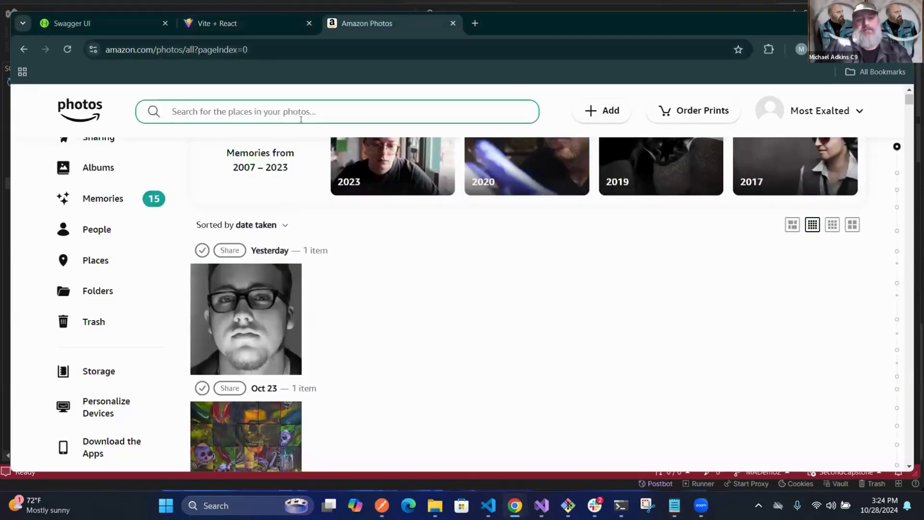
{"action": "left_click", "coordinate": [318, 112]}
{"action": "type", "text": "20240719-DSCF1795.jpg"}
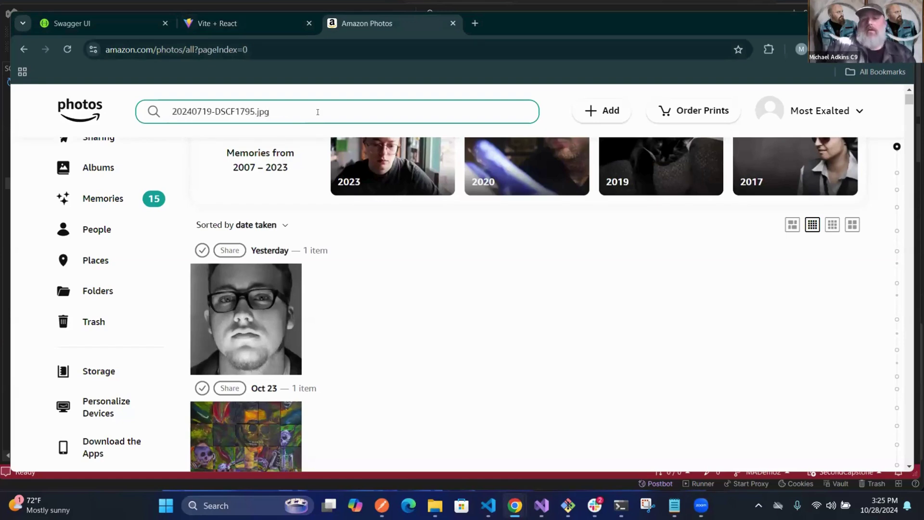
{"action": "key", "text": "Return"}
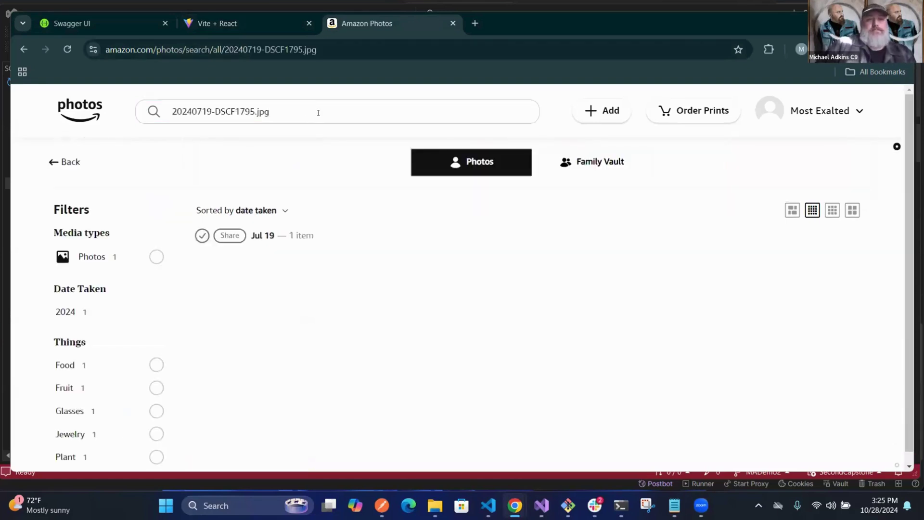
Step: Open the photo found in Amazon Photos at full size and return to the search results
{"action": "left_click", "coordinate": [258, 316]}
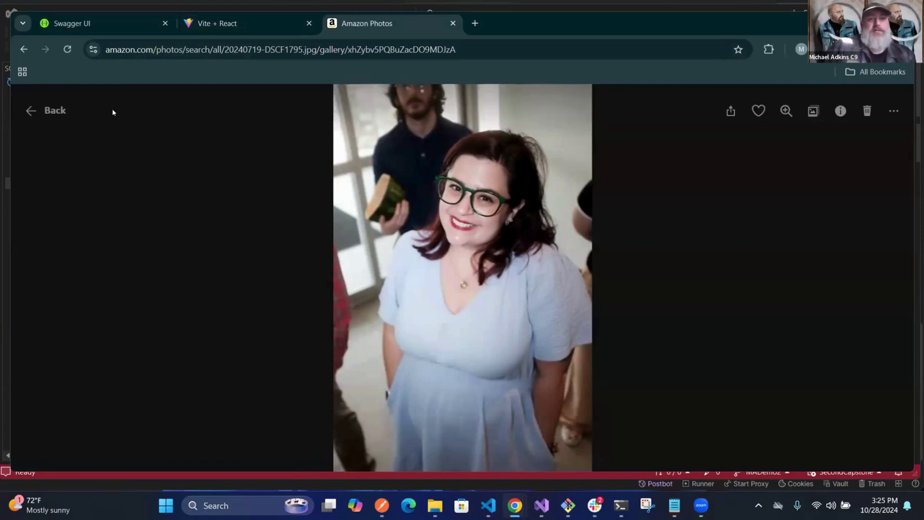
{"action": "left_click", "coordinate": [57, 111]}
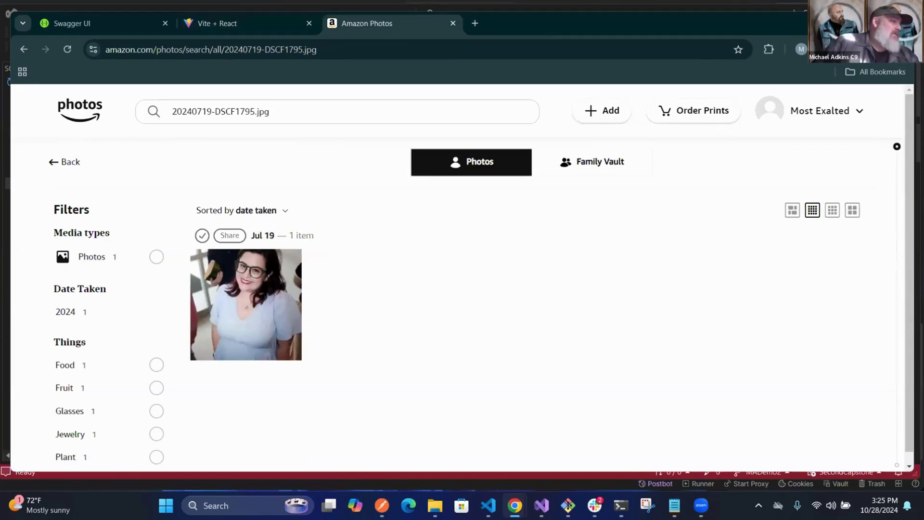
{"action": "left_click", "coordinate": [674, 505]}
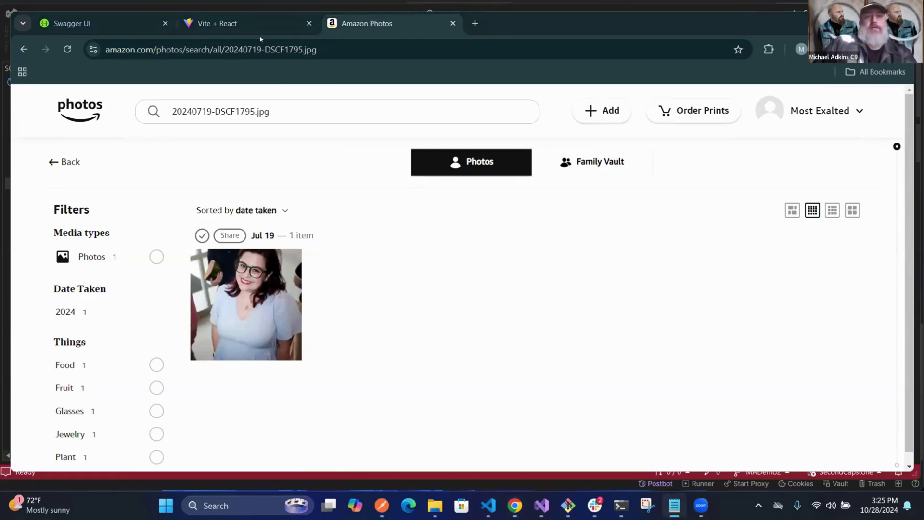
Step: Switch to Archives Mapped and search the archive for "bar"
{"action": "left_click", "coordinate": [248, 23]}
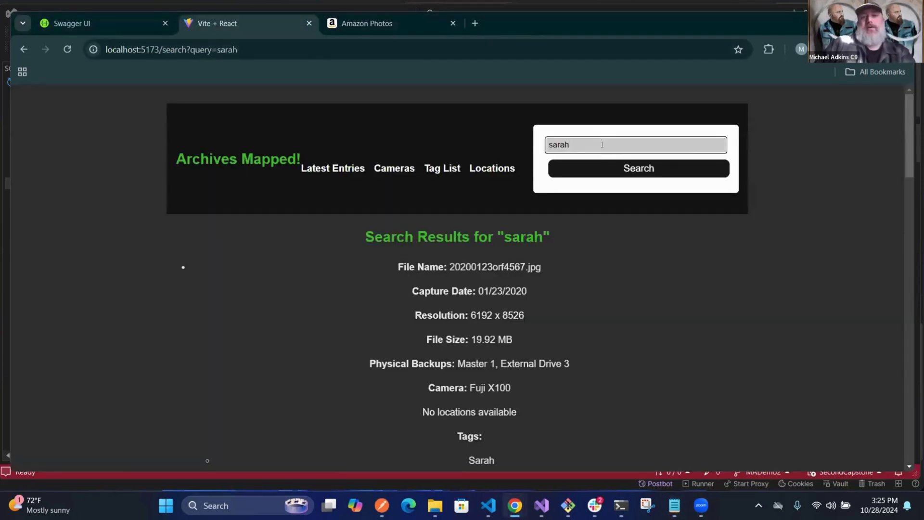
{"action": "left_click", "coordinate": [598, 165]}
{"action": "left_click", "coordinate": [591, 144]}
{"action": "key", "text": "ctrl+a"}
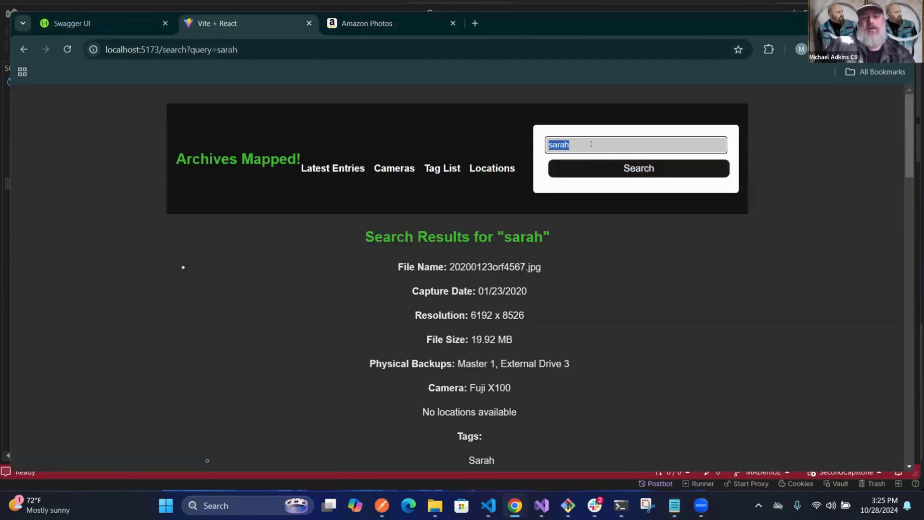
{"action": "type", "text": "bar"}
{"action": "left_click", "coordinate": [590, 167]}
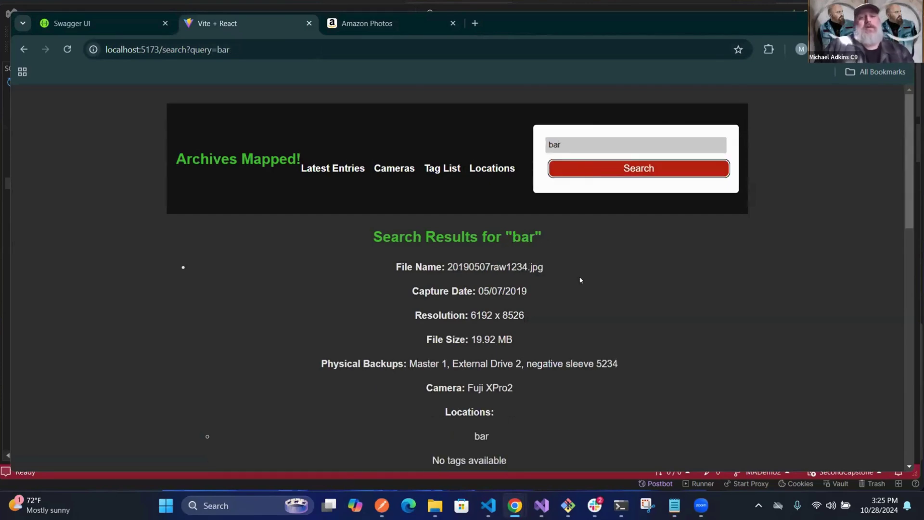
Step: Look through the entries matching "bar", checking their file names, cameras, locations and physical backups
{"action": "scroll", "coordinate": [586, 270], "scroll_direction": "down", "scroll_amount": 8}
{"action": "scroll", "coordinate": [595, 267], "scroll_direction": "up", "scroll_amount": 4}
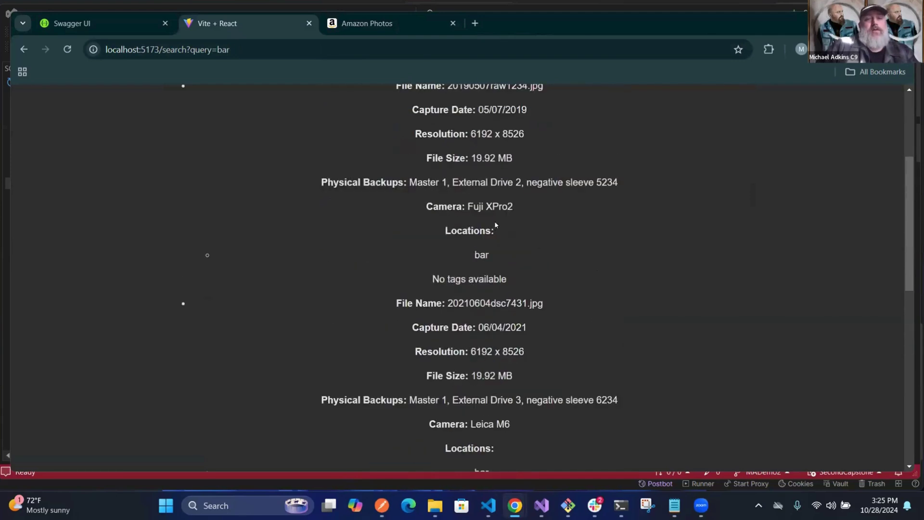
{"action": "scroll", "coordinate": [508, 166], "scroll_direction": "up", "scroll_amount": 3}
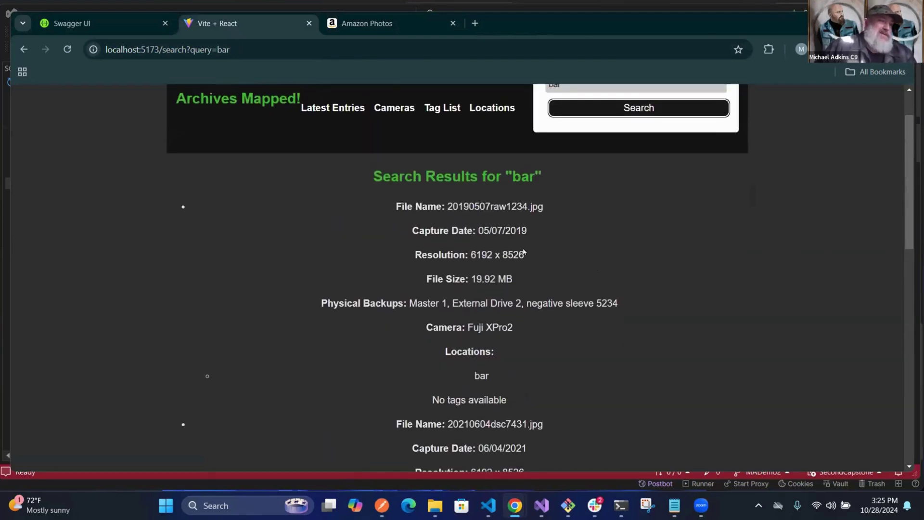
{"action": "scroll", "coordinate": [530, 259], "scroll_direction": "down", "scroll_amount": 10}
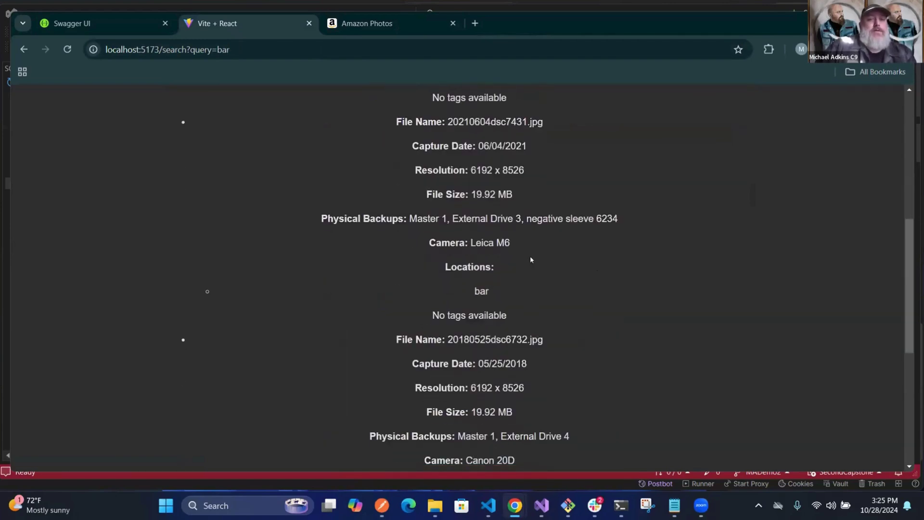
{"action": "scroll", "coordinate": [530, 252], "scroll_direction": "down", "scroll_amount": 2}
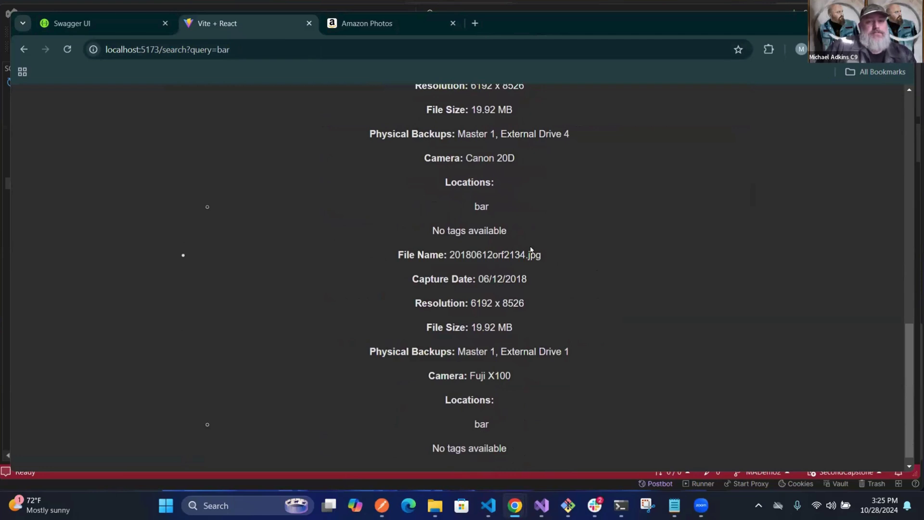
{"action": "scroll", "coordinate": [533, 255], "scroll_direction": "up", "scroll_amount": 7}
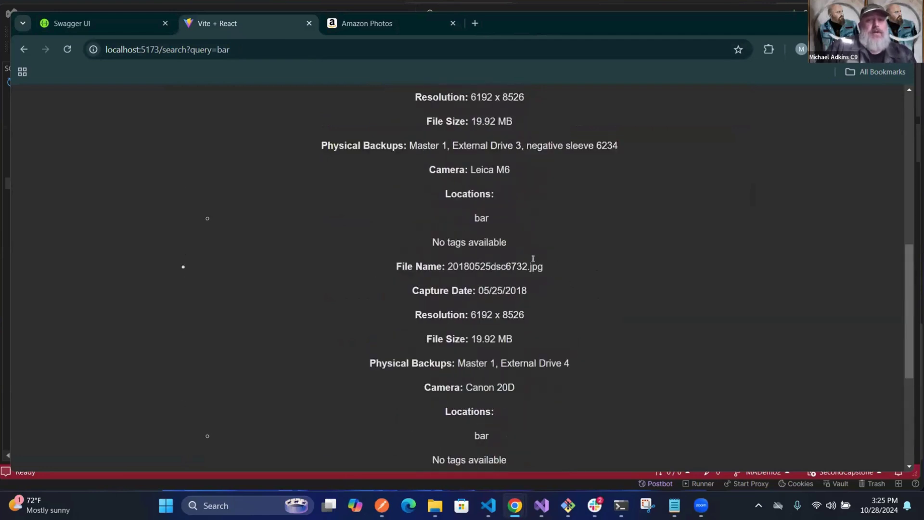
{"action": "scroll", "coordinate": [530, 260], "scroll_direction": "up", "scroll_amount": 4}
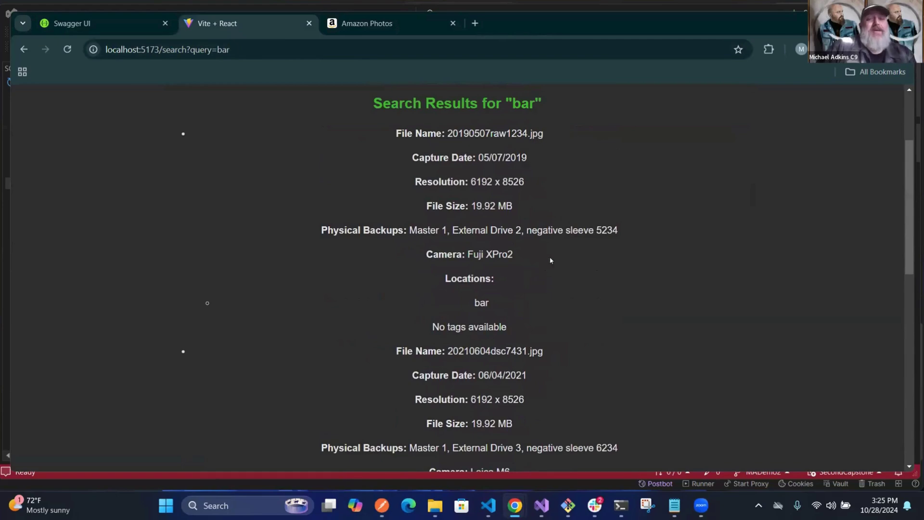
{"action": "scroll", "coordinate": [545, 266], "scroll_direction": "up", "scroll_amount": 3}
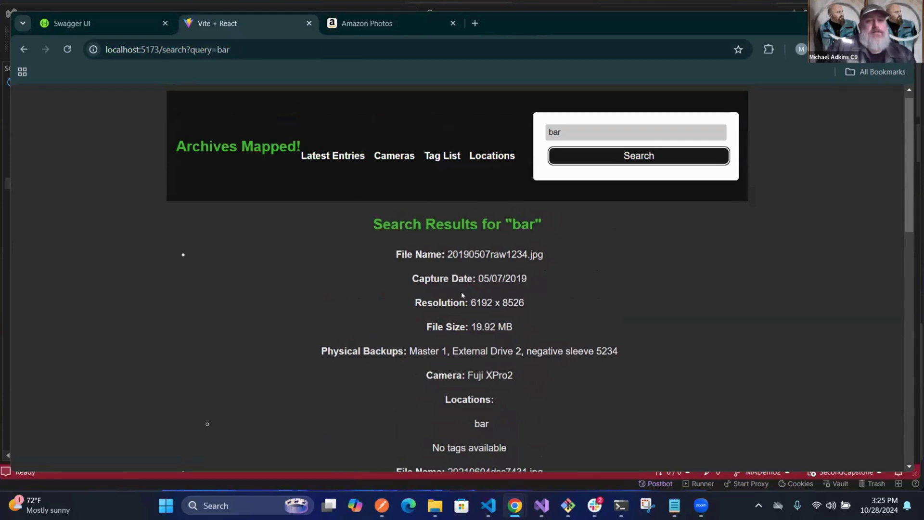
Step: Highlight the Physical Backups line of the first "bar" entry and compare it with the following entries
{"action": "left_click_drag", "start_coordinate": [309, 359], "coordinate": [619, 349]}
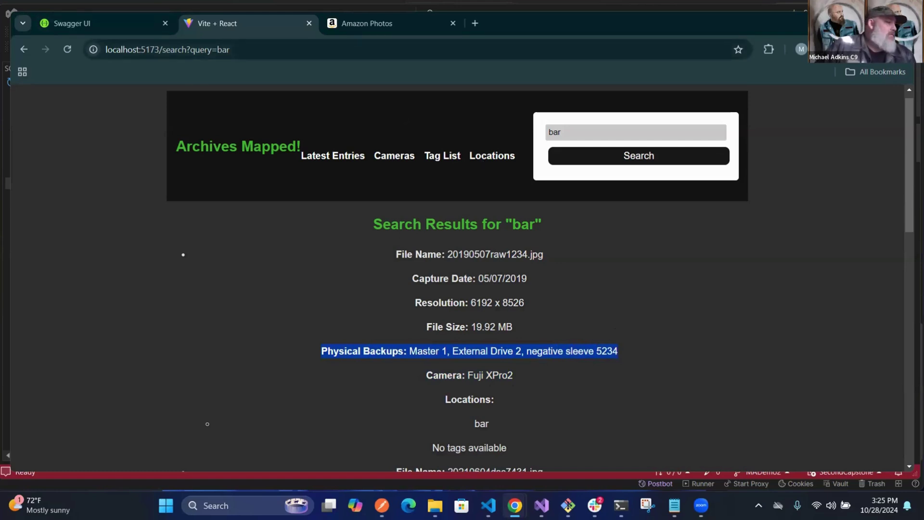
{"action": "key", "text": "alt+Tab"}
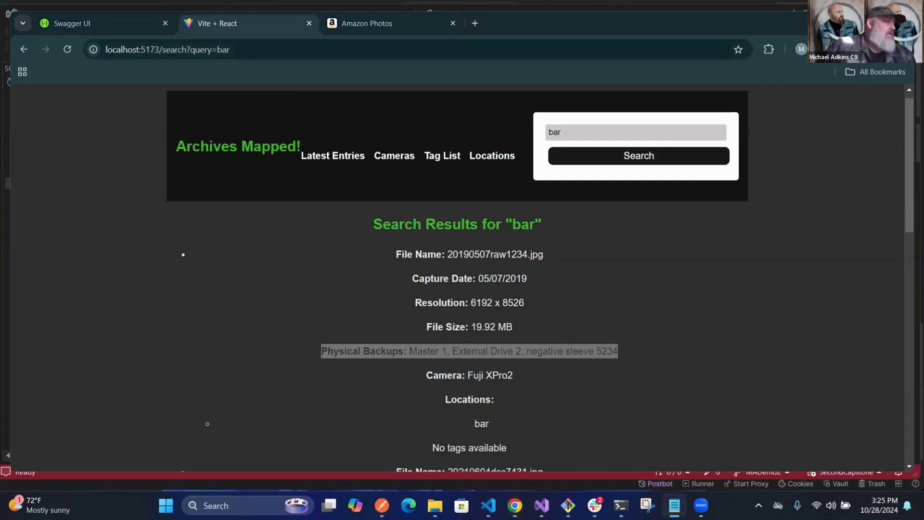
{"action": "scroll", "coordinate": [517, 312], "scroll_direction": "down", "scroll_amount": 10}
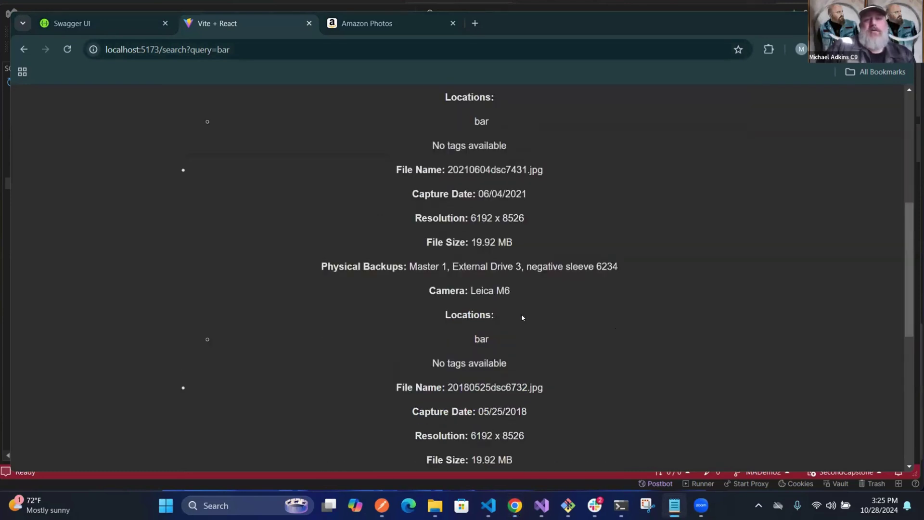
{"action": "scroll", "coordinate": [461, 186], "scroll_direction": "up", "scroll_amount": 6}
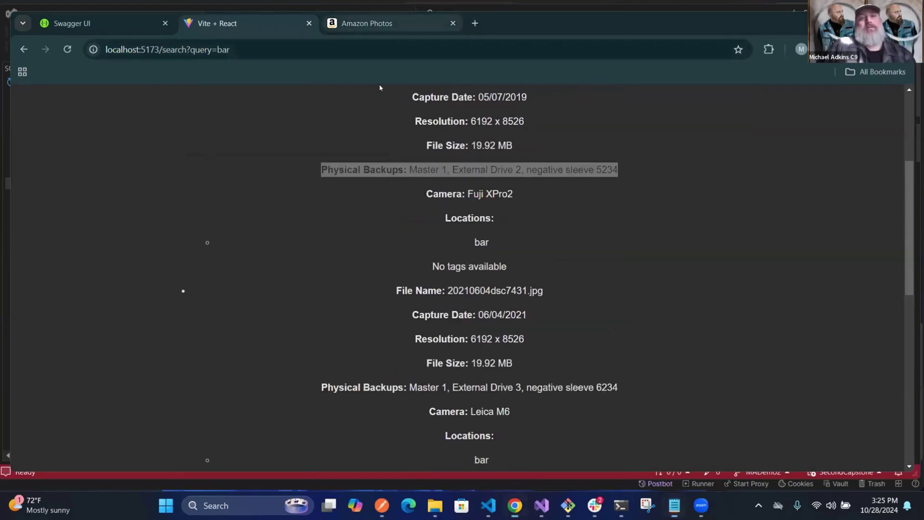
Step: Switch to Amazon Photos, search for the file name 20150821-P8210043.jpg, and view the third matching photo at full size
{"action": "left_click", "coordinate": [367, 24]}
{"action": "left_click", "coordinate": [364, 112]}
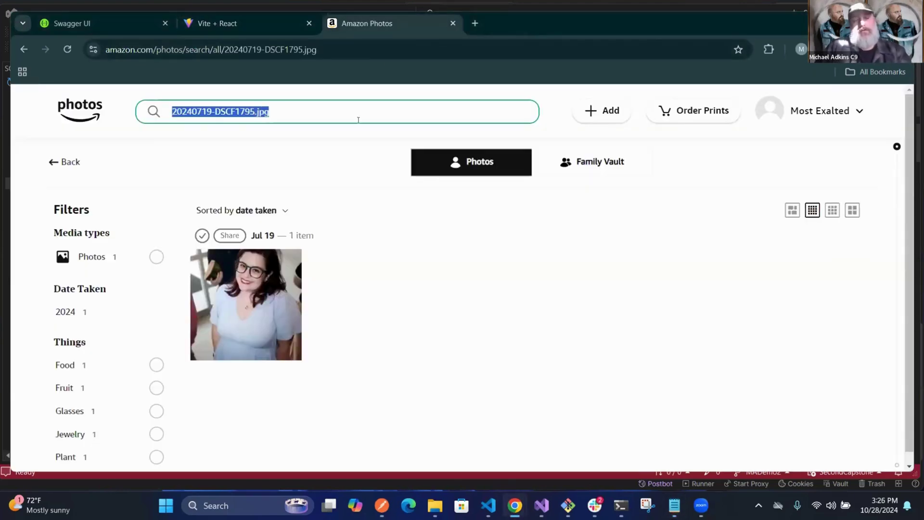
{"action": "type", "text": "20150821-P8210043.jpg"}
{"action": "key", "text": "Return"}
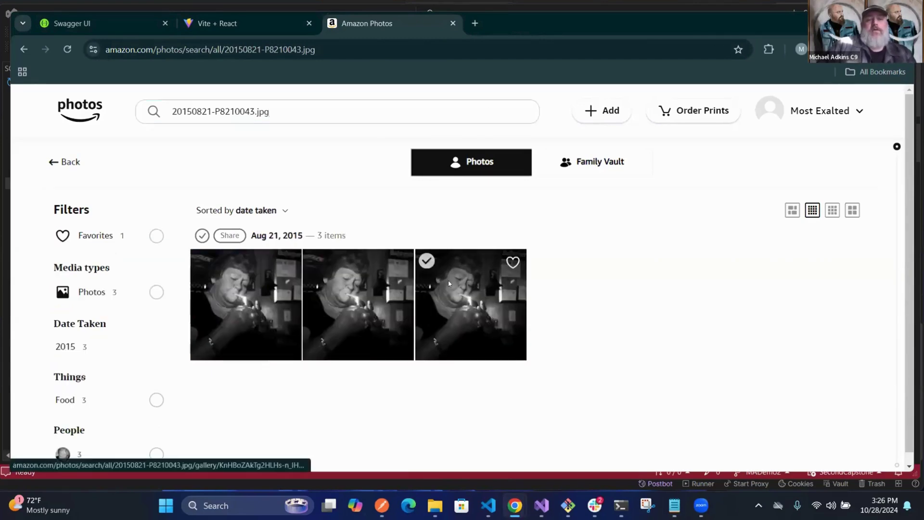
{"action": "left_click", "coordinate": [448, 284]}
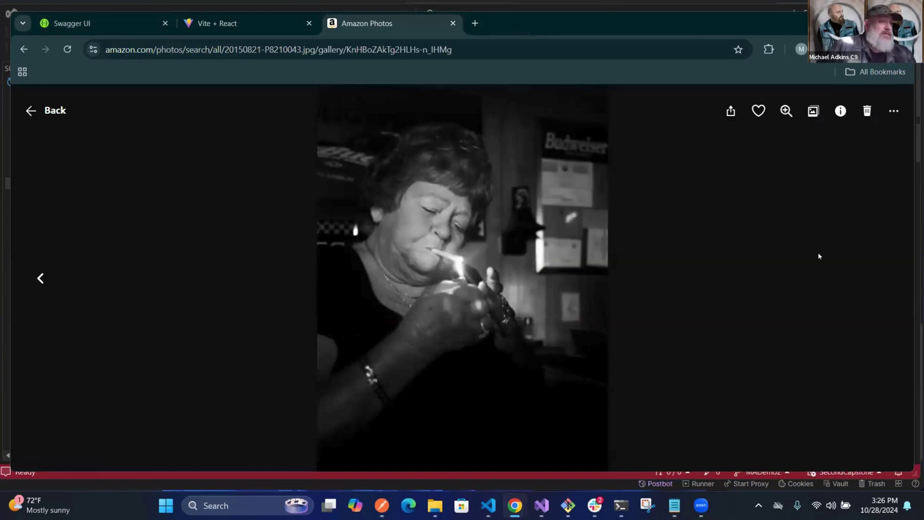
{"action": "mouse_move", "coordinate": [41, 279]}
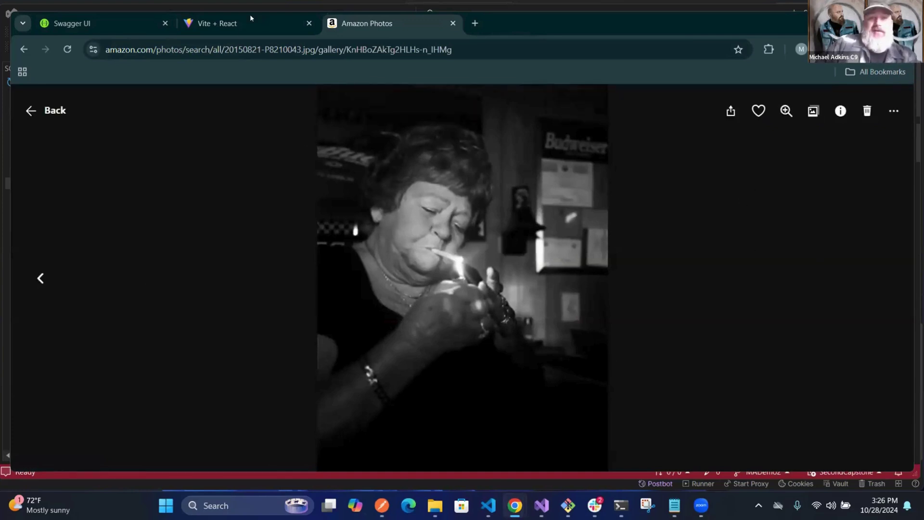
{"action": "left_click", "coordinate": [674, 506]}
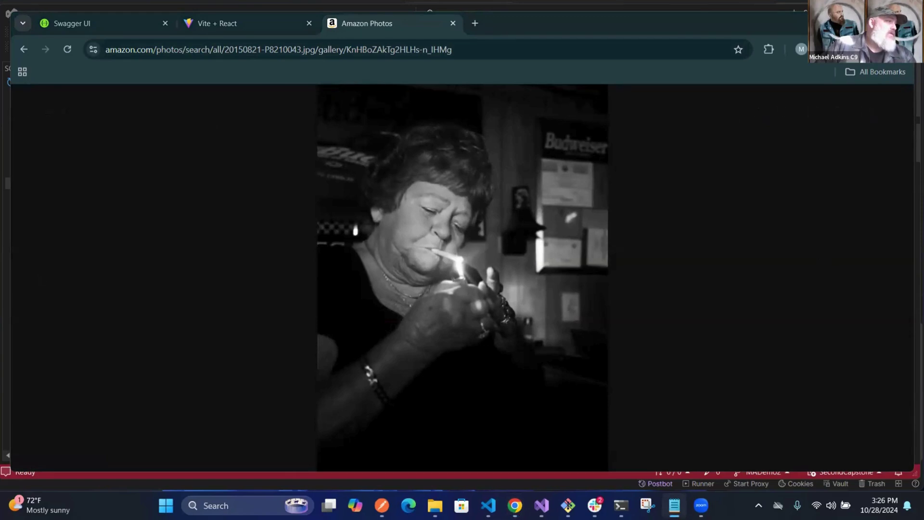
Step: Switch to Archives Mapped, search the archive for "cat", and look through the matching entries
{"action": "left_click", "coordinate": [209, 24]}
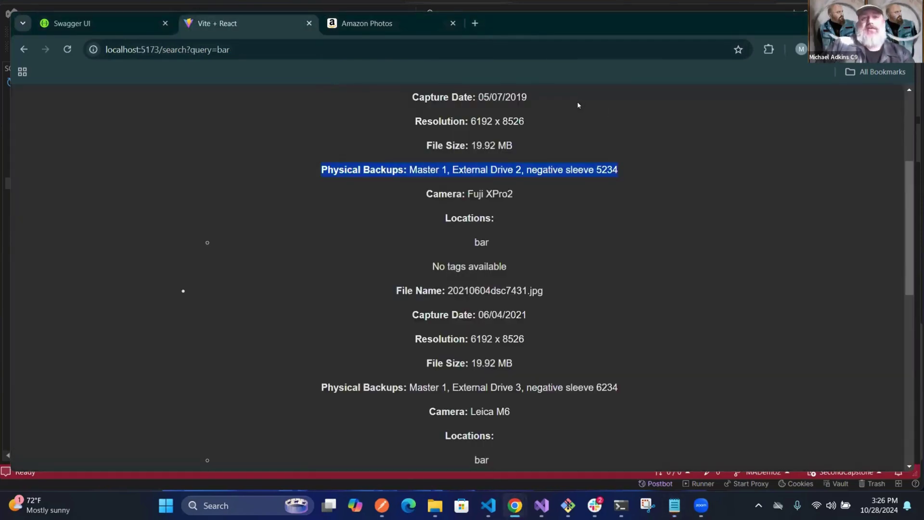
{"action": "scroll", "coordinate": [575, 148], "scroll_direction": "up", "scroll_amount": 4}
{"action": "left_click", "coordinate": [575, 149]}
{"action": "double_click", "coordinate": [568, 142]}
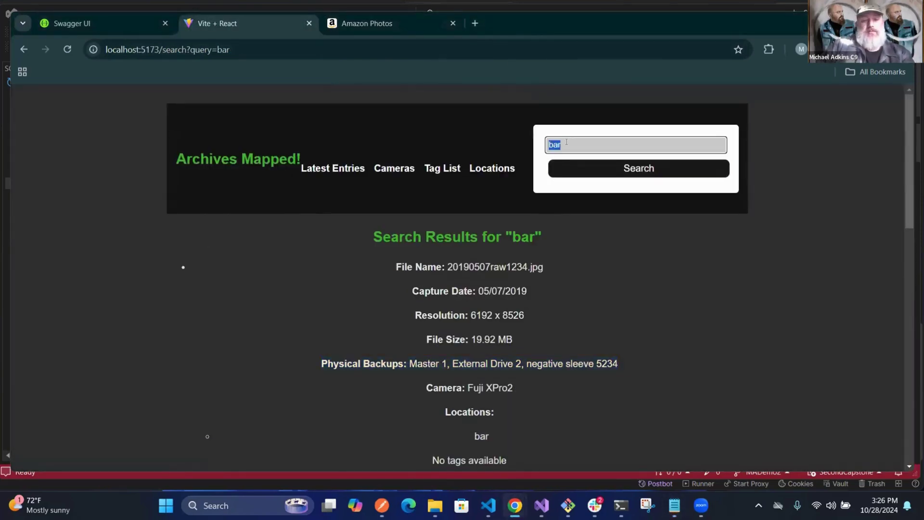
{"action": "type", "text": "20241021-DSCF6286.jpg"}
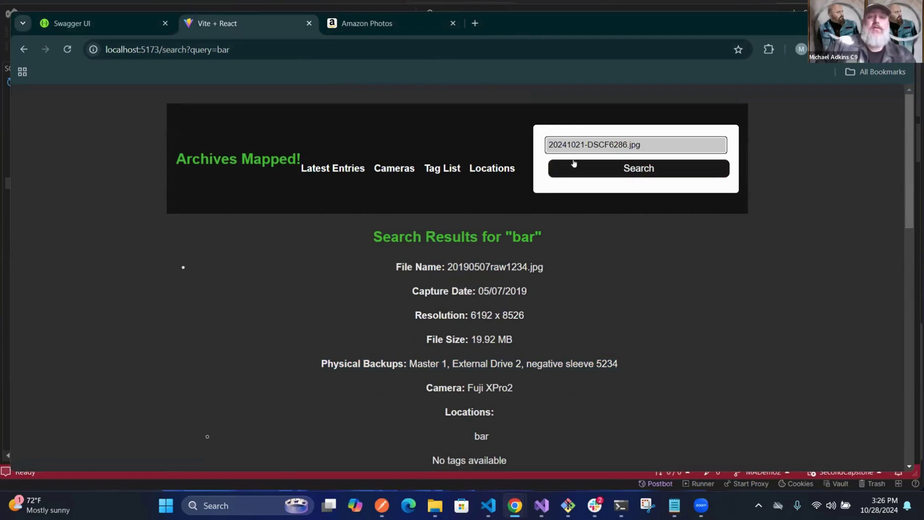
{"action": "triple_click", "coordinate": [583, 143]}
{"action": "type", "text": "cat"}
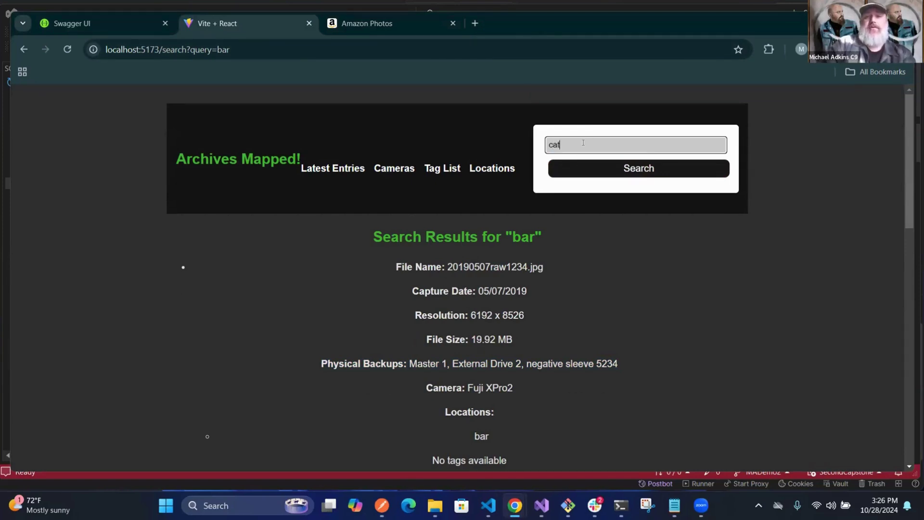
{"action": "key", "text": "Return"}
{"action": "scroll", "coordinate": [558, 404], "scroll_direction": "down", "scroll_amount": 12}
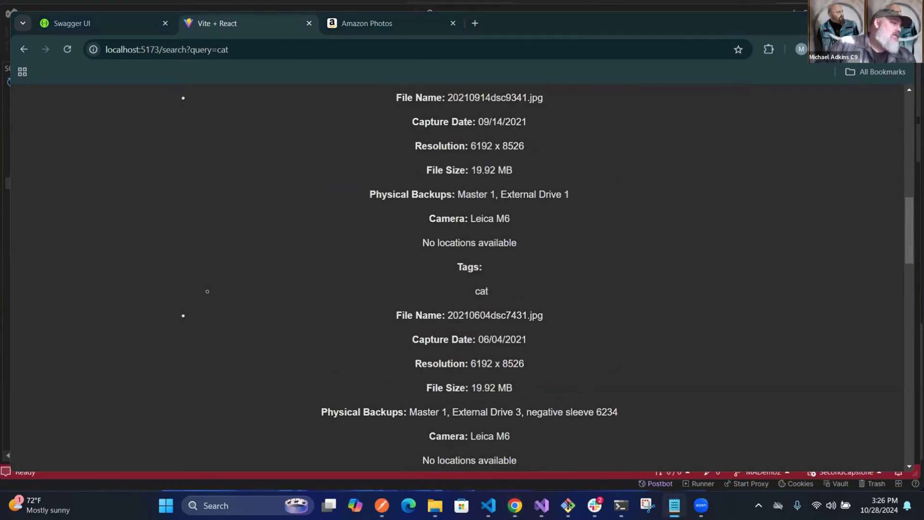
Step: Switch to Amazon Photos, search for the file name 20241021-DSCF6286.jpg, and view the matching photo at full size
{"action": "left_click", "coordinate": [349, 21]}
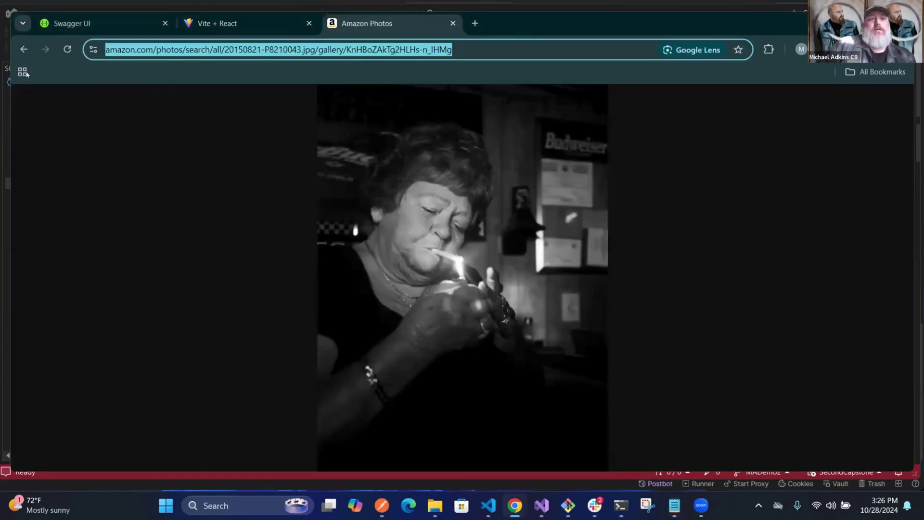
{"action": "left_click", "coordinate": [23, 50]}
{"action": "triple_click", "coordinate": [221, 111]}
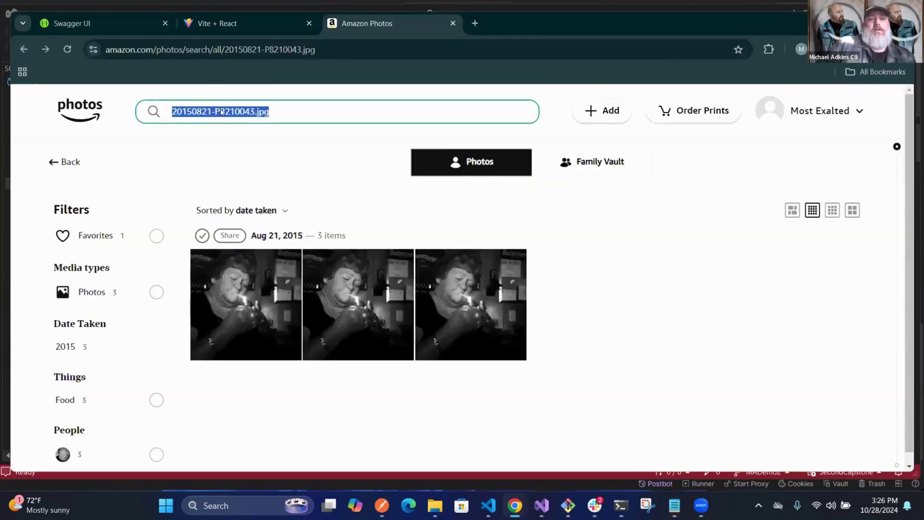
{"action": "right_click", "coordinate": [221, 113]}
{"action": "left_click", "coordinate": [247, 187]}
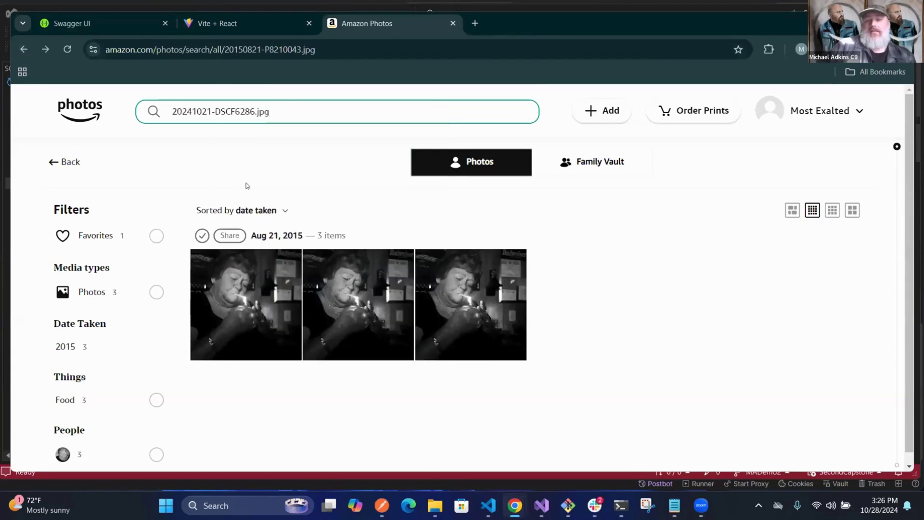
{"action": "key", "text": "Return"}
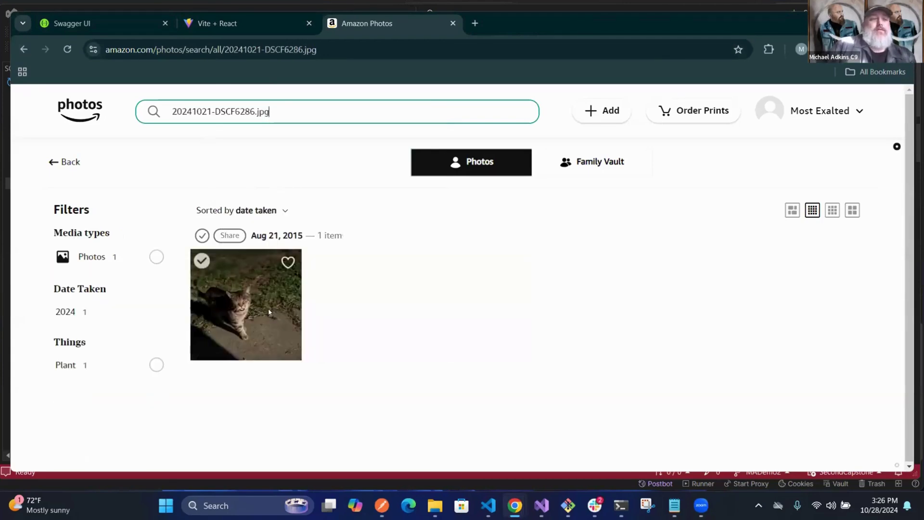
{"action": "left_click", "coordinate": [269, 312]}
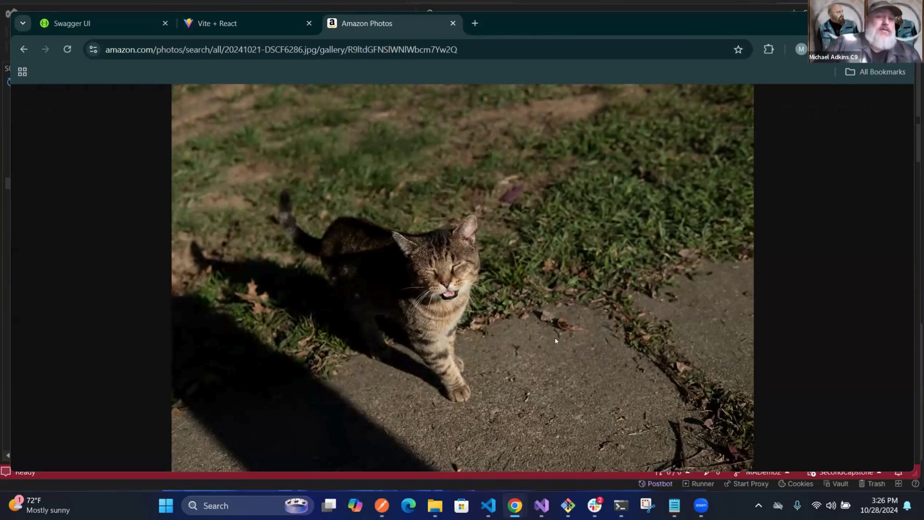
Step: Close the cat photo, go to the Amazon Photos home page, and look through the most recent photos
{"action": "mouse_move", "coordinate": [522, 235]}
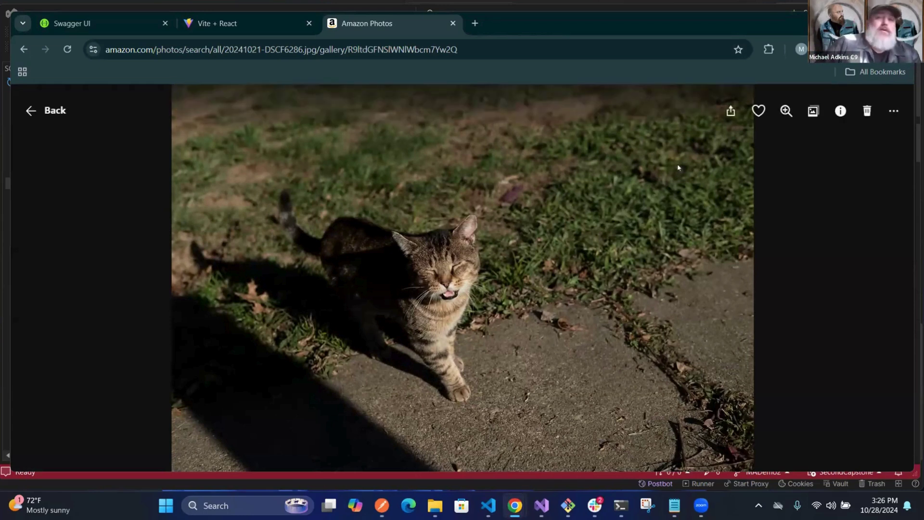
{"action": "left_click", "coordinate": [61, 109]}
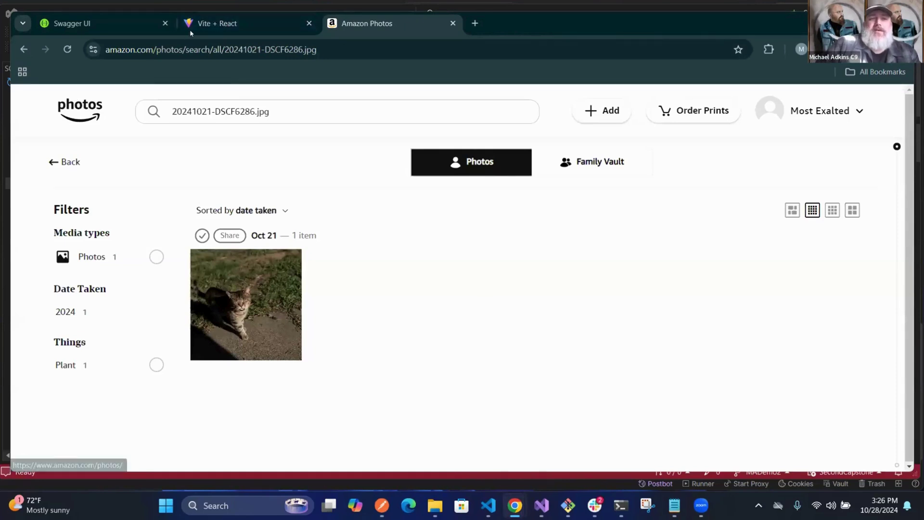
{"action": "left_click", "coordinate": [88, 106]}
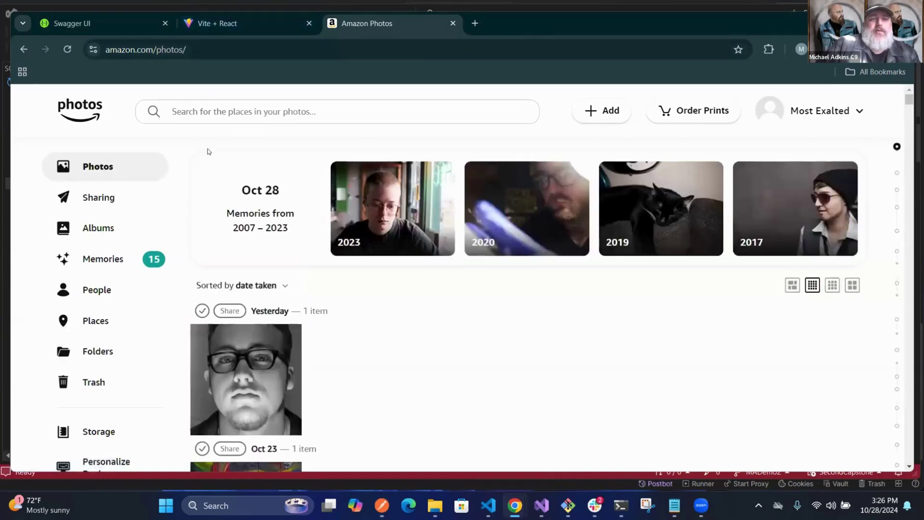
{"action": "scroll", "coordinate": [207, 151], "scroll_direction": "down", "scroll_amount": 4}
{"action": "scroll", "coordinate": [135, 393], "scroll_direction": "down", "scroll_amount": 1}
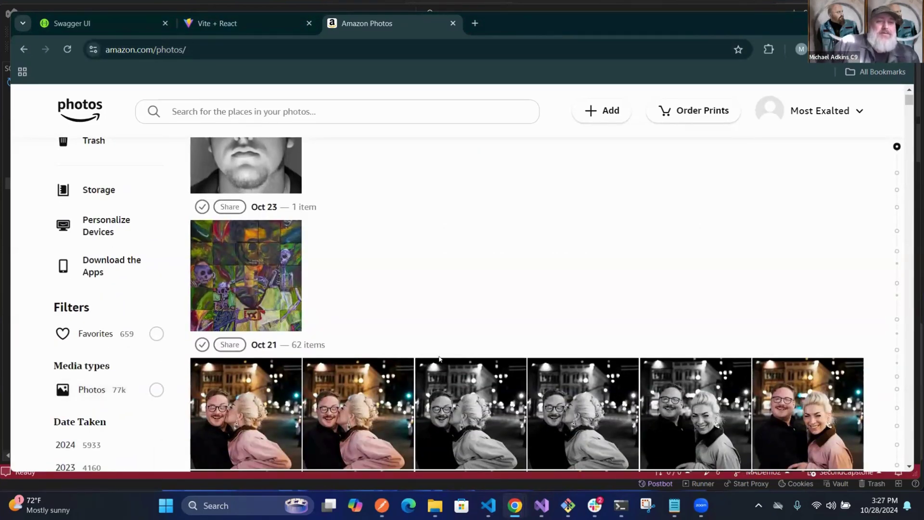
{"action": "scroll", "coordinate": [493, 267], "scroll_direction": "up", "scroll_amount": 4}
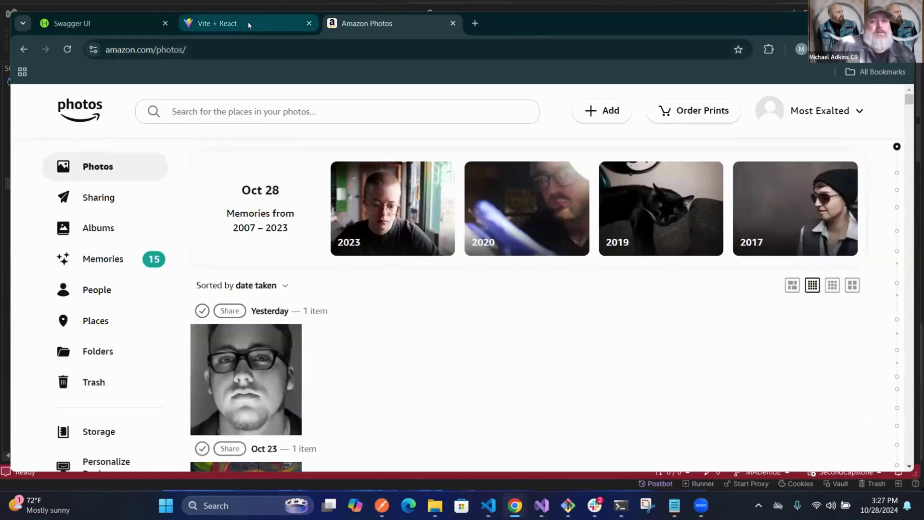
Step: Switch to Archives Mapped and return to the beginning of the "cat" search results
{"action": "mouse_move", "coordinate": [249, 24]}
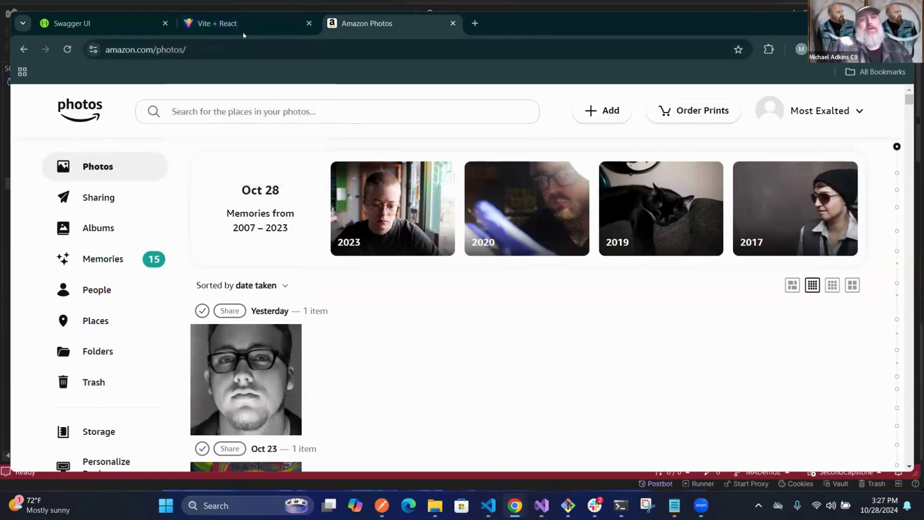
{"action": "left_click", "coordinate": [243, 21]}
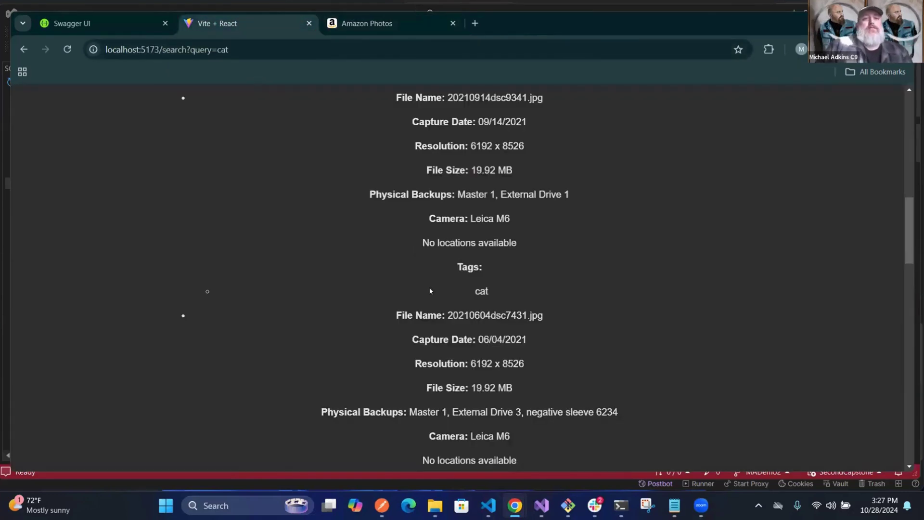
{"action": "scroll", "coordinate": [439, 285], "scroll_direction": "up", "scroll_amount": 10}
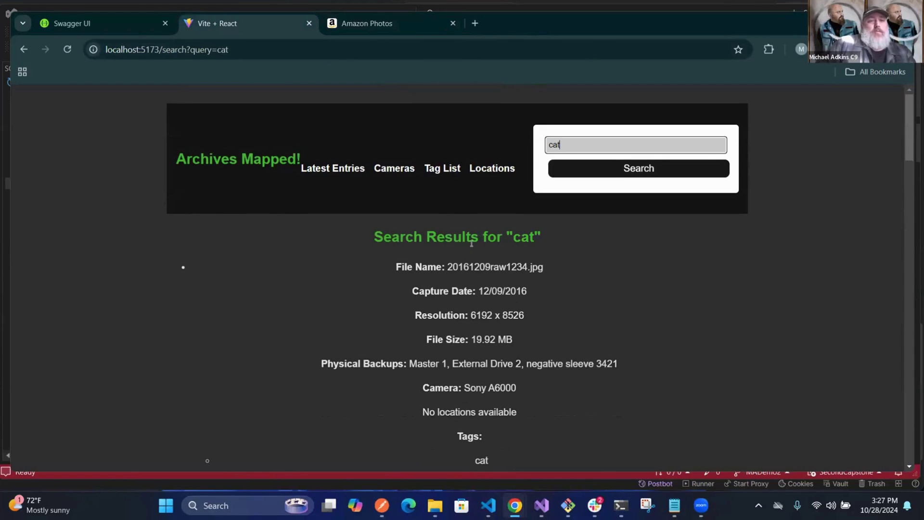